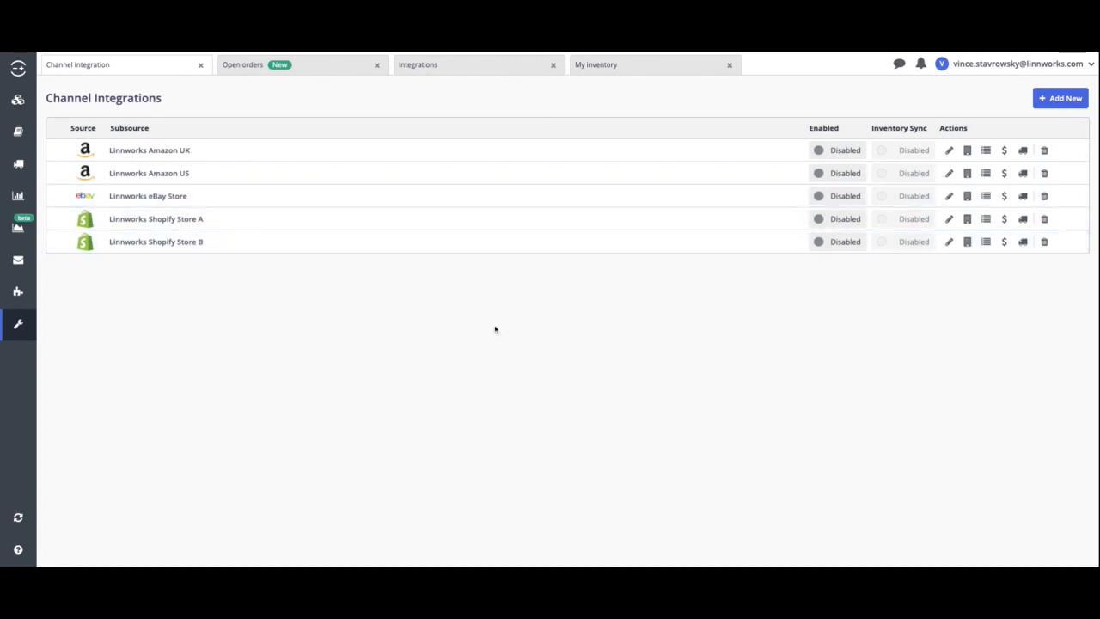
Step: Examine the catalogue of sales channels that can be added as new channel integrations, and close it
left_click(1063, 100)
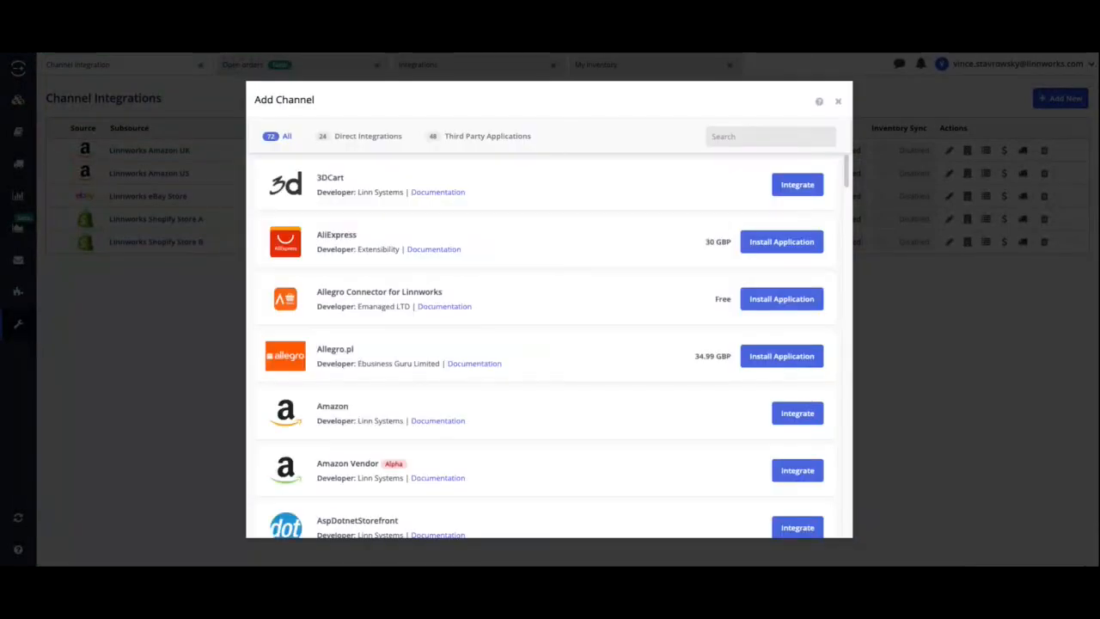
scroll(639, 297, "down", 1)
scroll(639, 298, "down", 3)
scroll(639, 297, "down", 3)
scroll(545, 344, "down", 4)
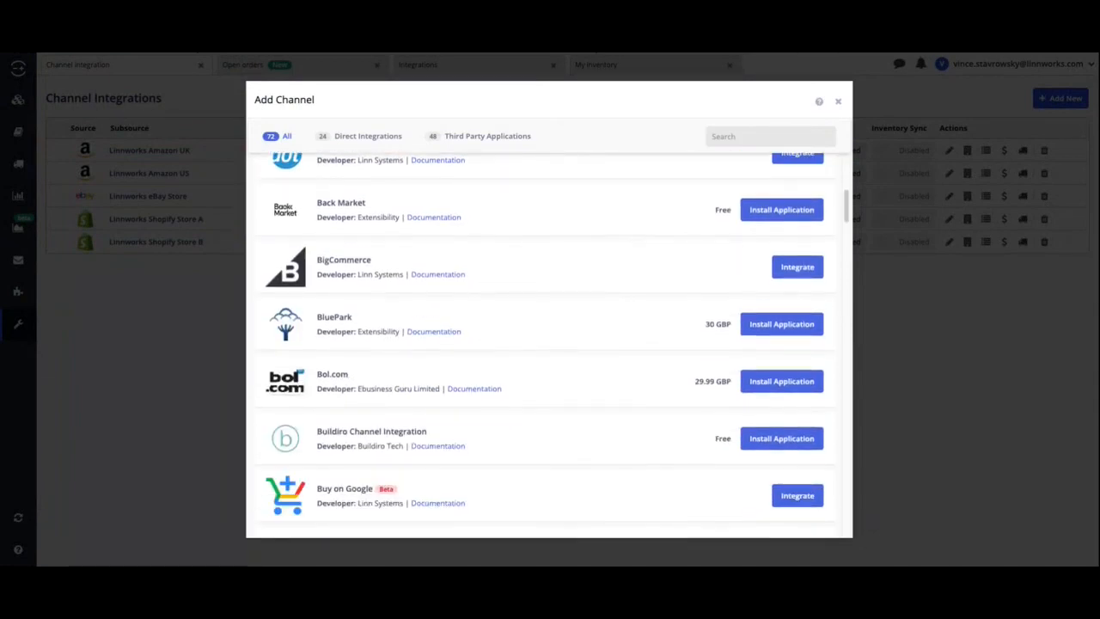
scroll(545, 344, "down", 4)
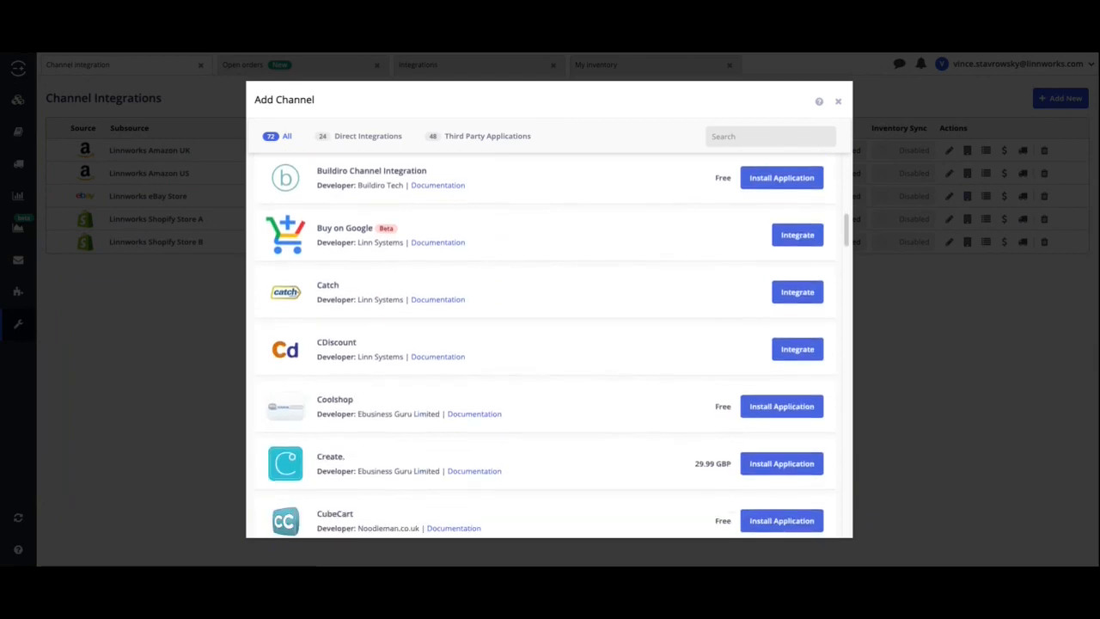
scroll(549, 344, "down", 1)
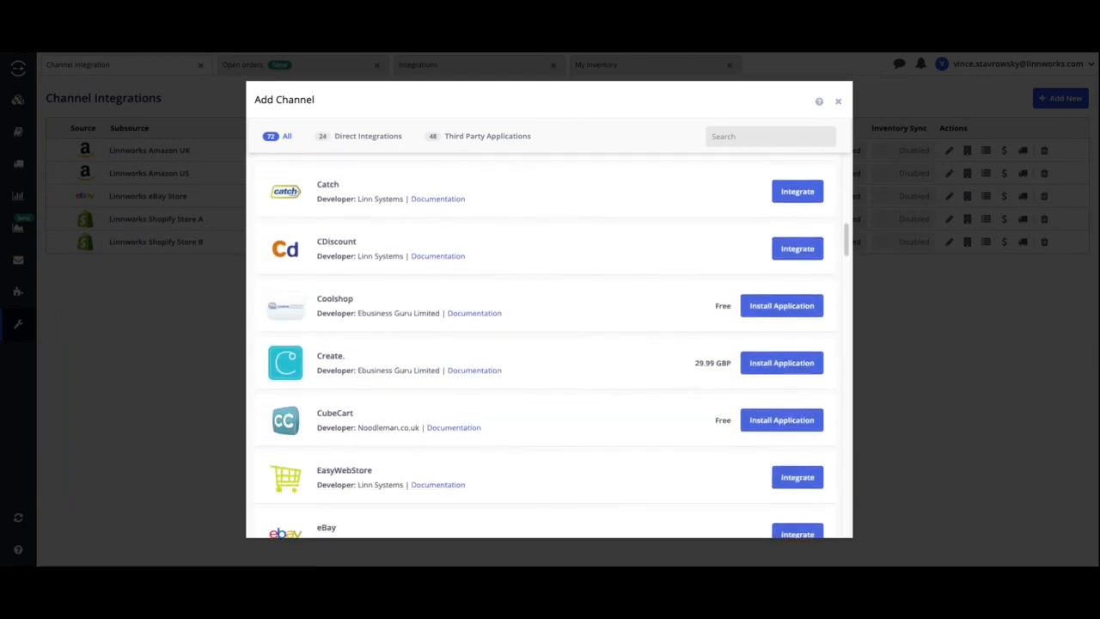
scroll(549, 344, "down", 2)
scroll(549, 344, "down", 2)
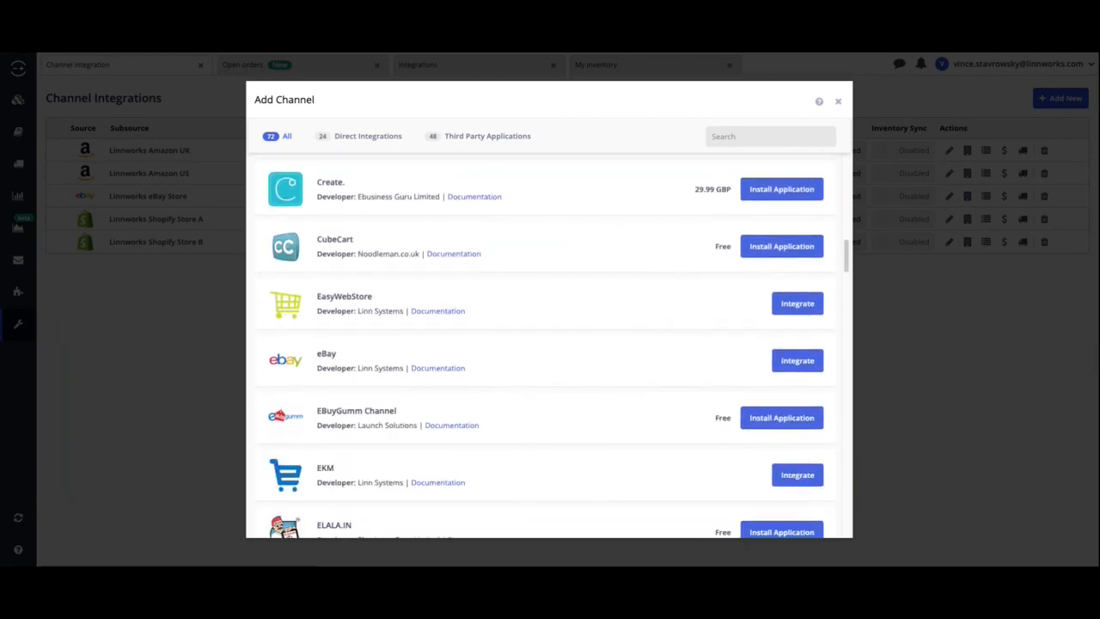
scroll(549, 344, "down", 3)
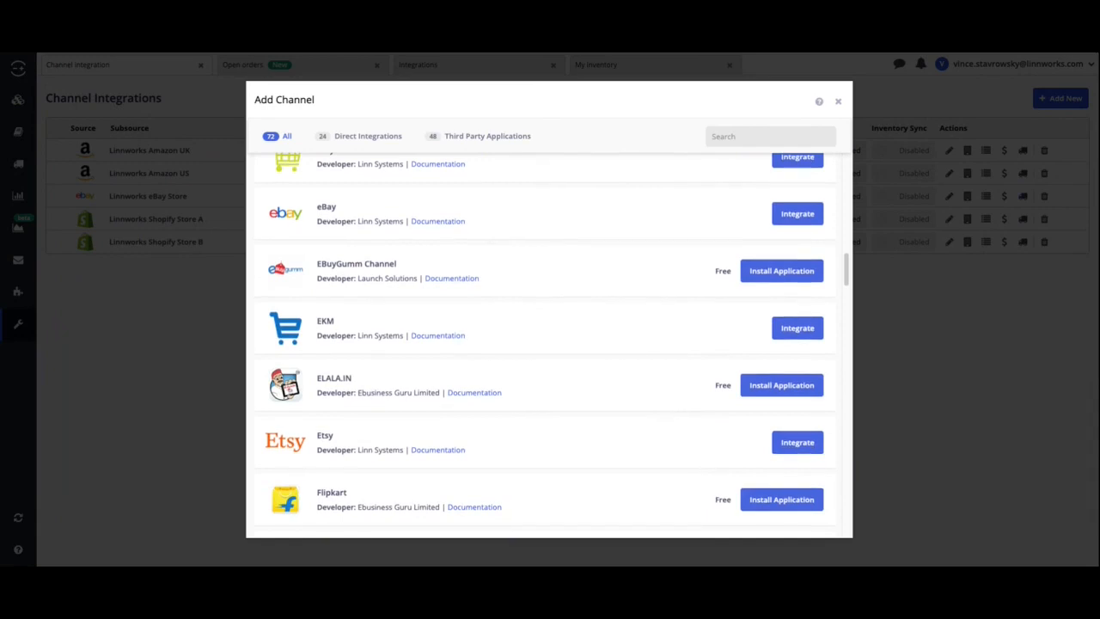
scroll(549, 344, "down", 4)
scroll(549, 344, "down", 8)
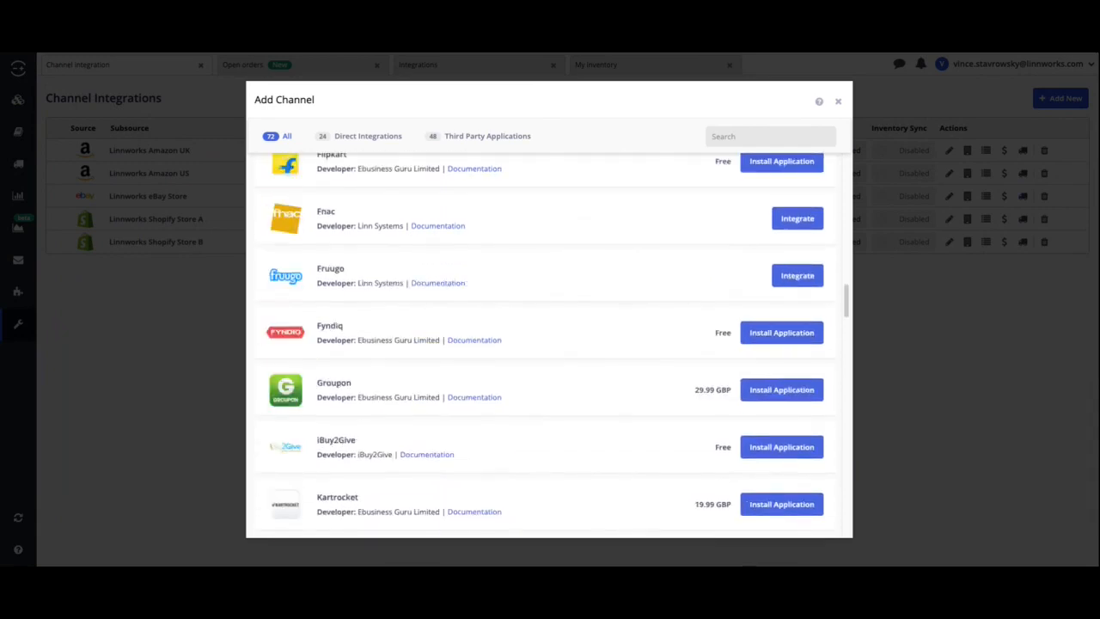
scroll(549, 344, "down", 4)
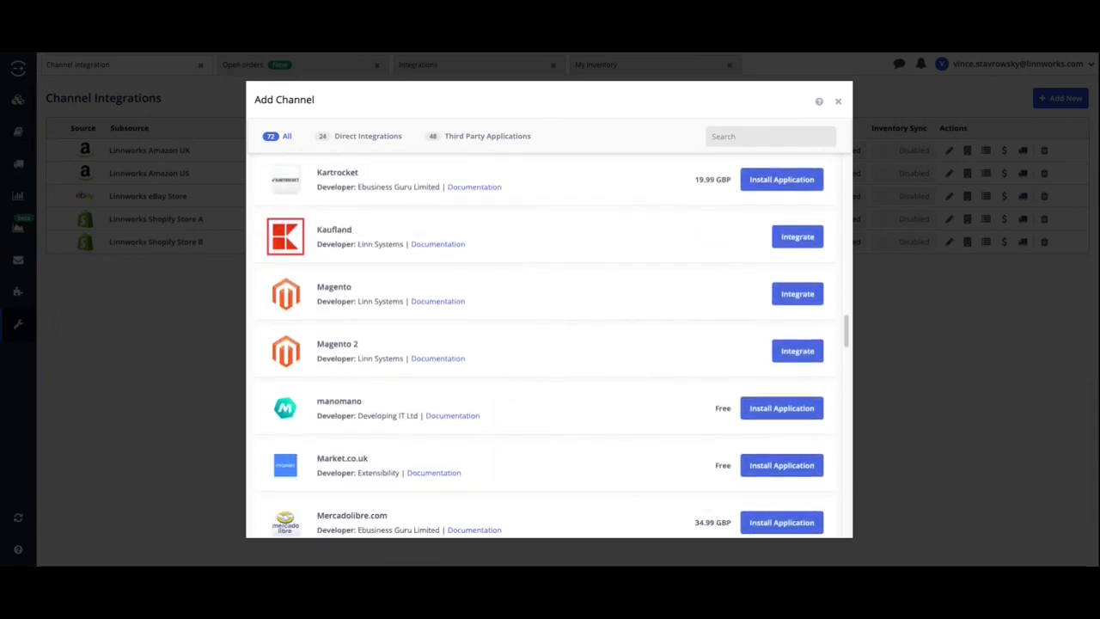
scroll(549, 343, "down", 1)
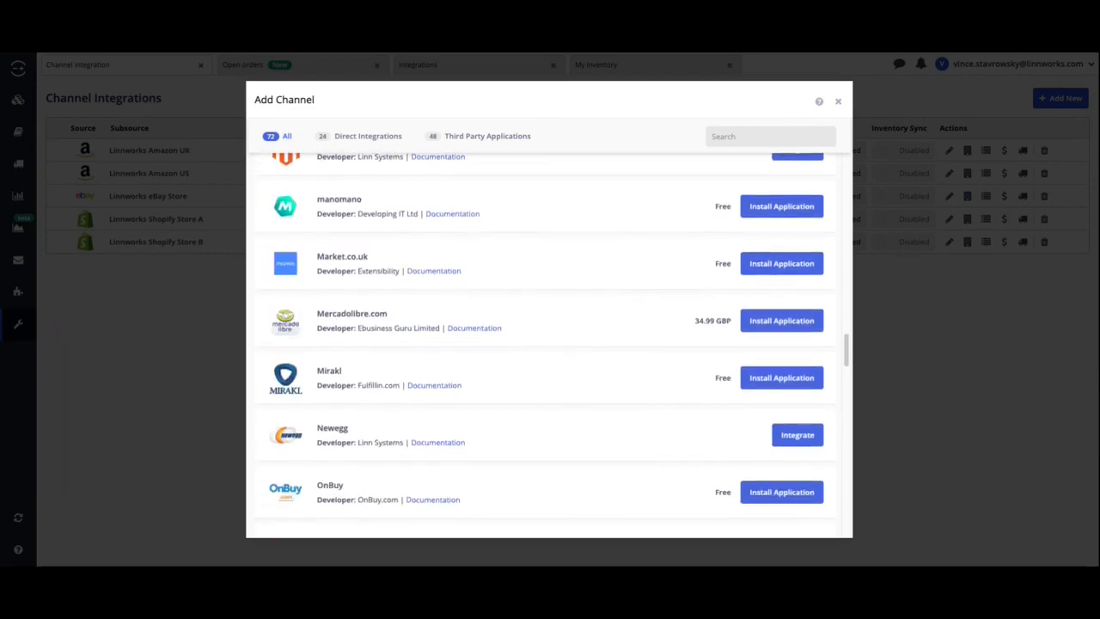
scroll(549, 343, "up", 3)
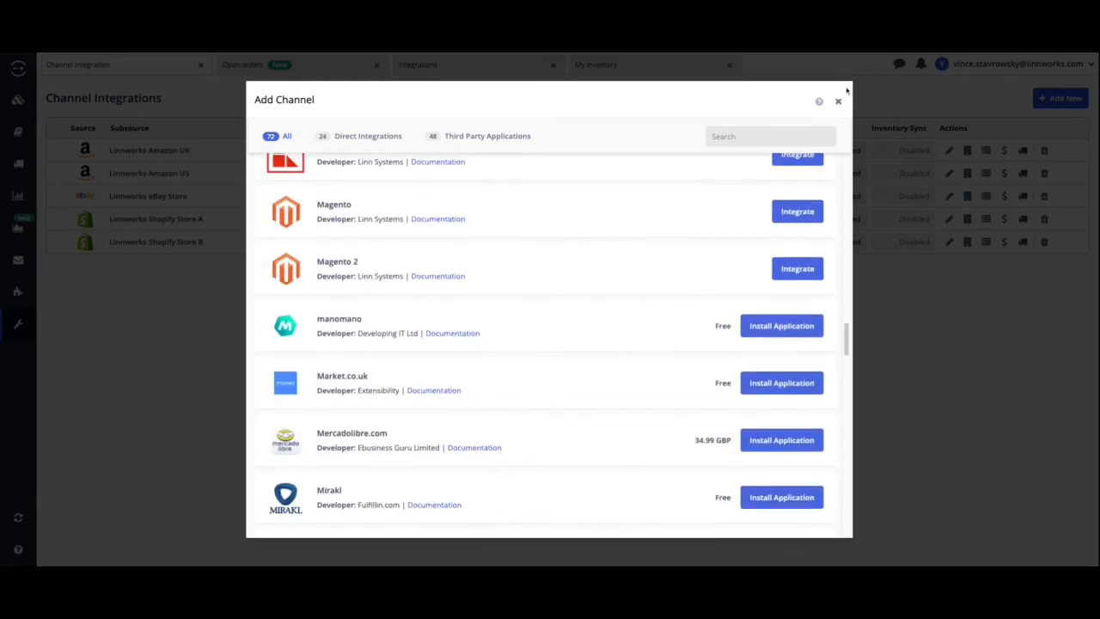
left_click(839, 101)
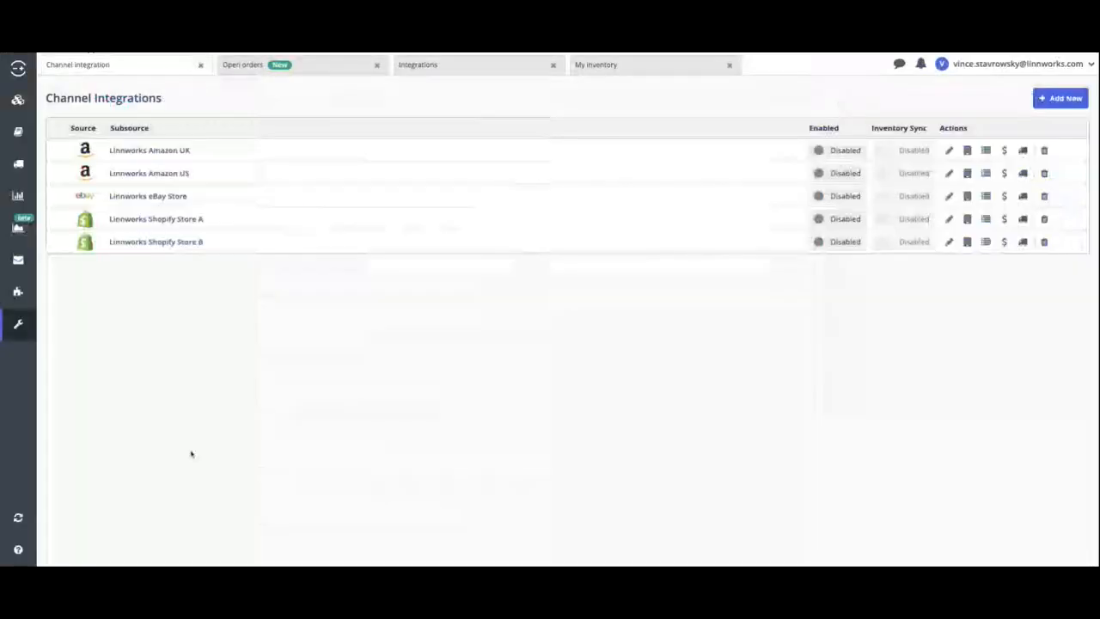
Step: Leave the channel integration and open orders pages and examine the catalogue of shipping carriers available to integrate
left_click(200, 65)
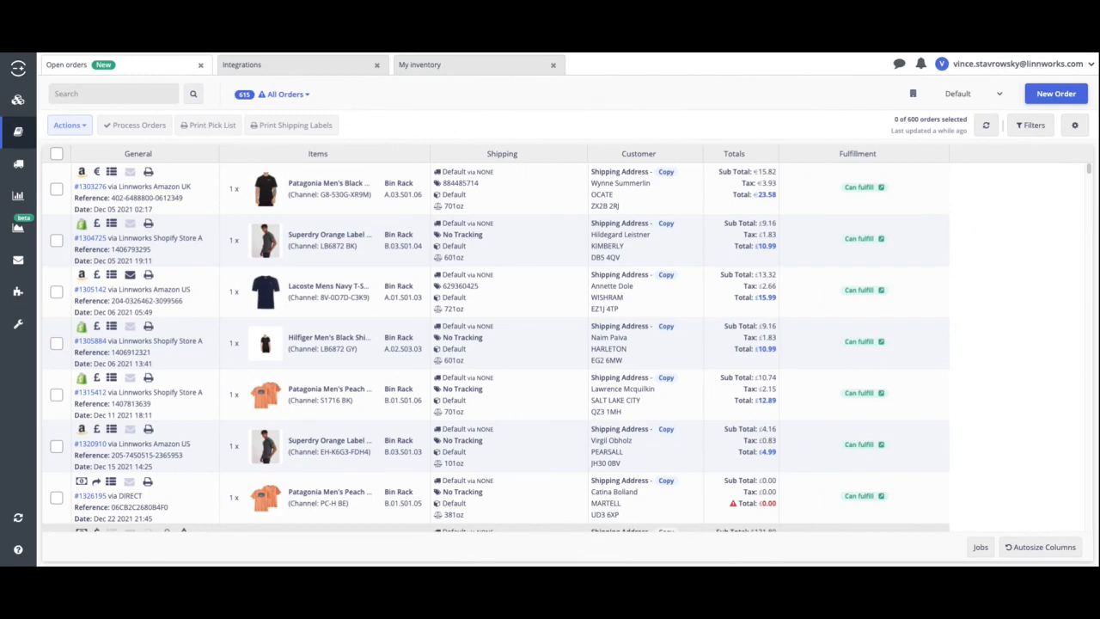
left_click(201, 66)
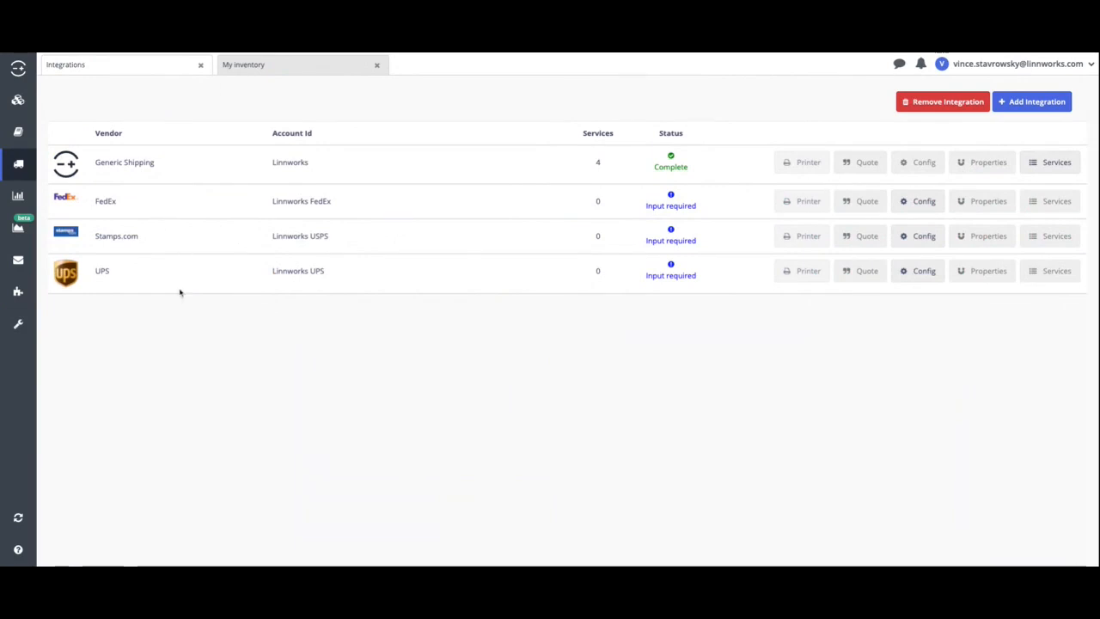
left_click(1042, 109)
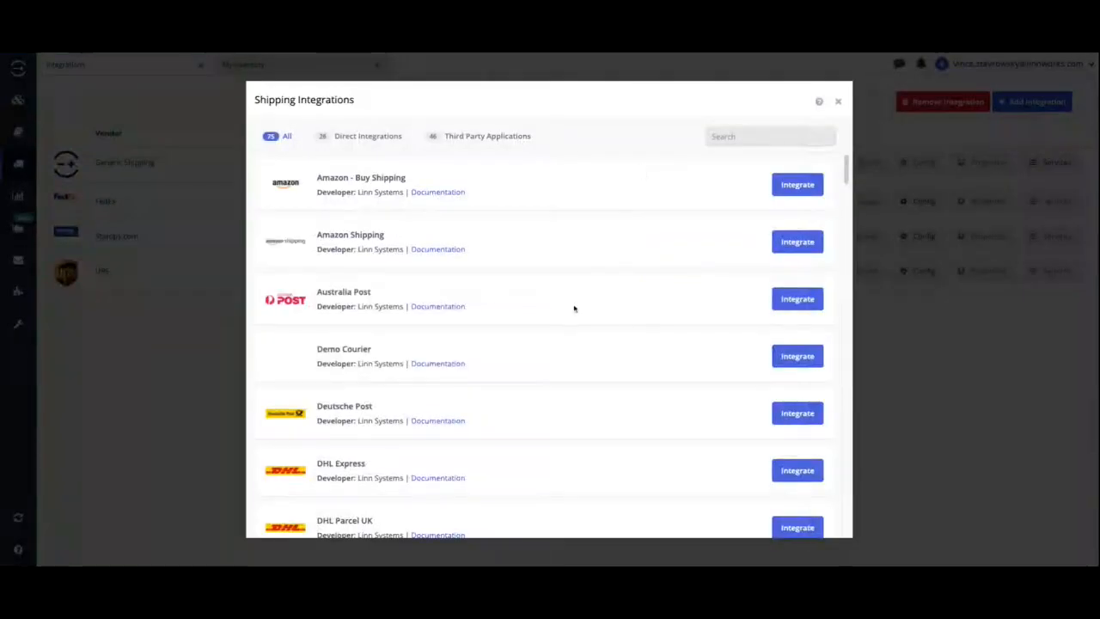
scroll(574, 308, "down", 2)
scroll(574, 307, "down", 6)
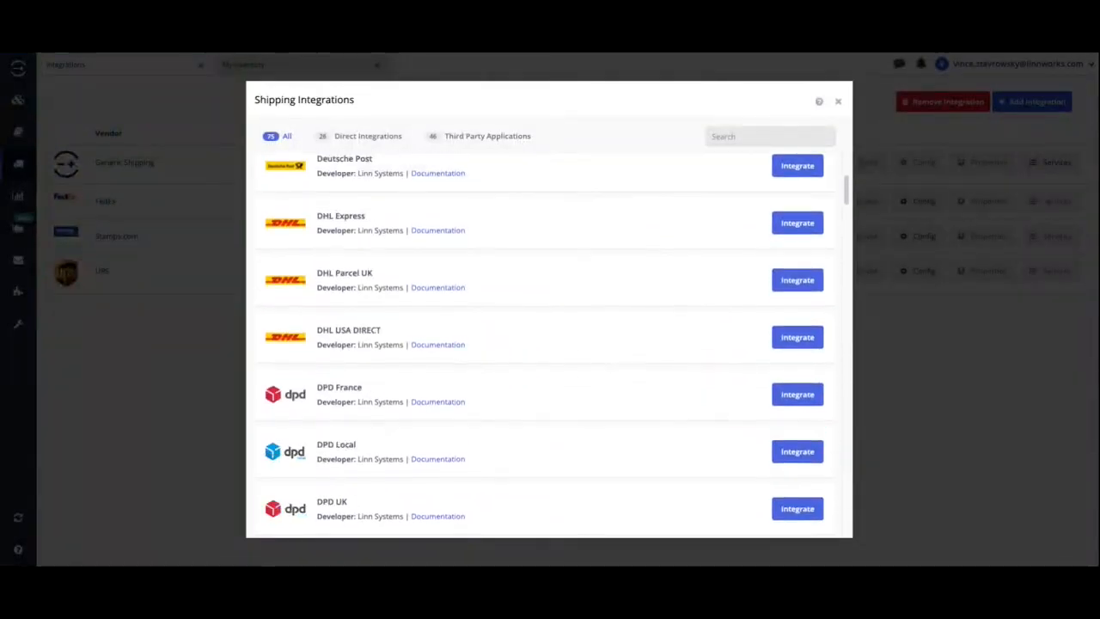
scroll(549, 345, "down", 10)
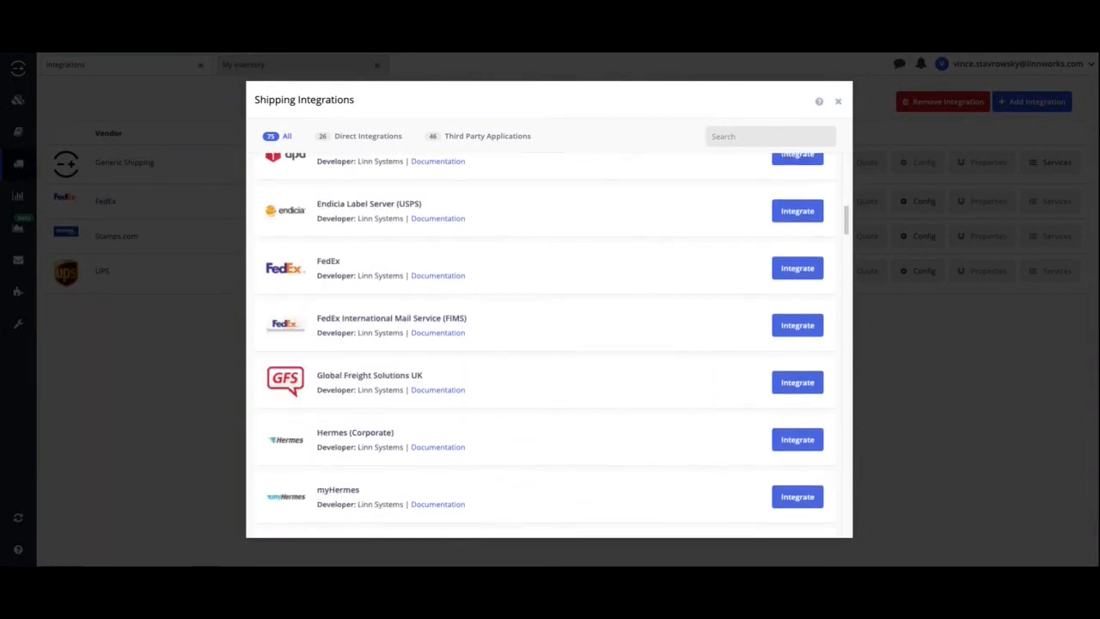
scroll(549, 345, "down", 9)
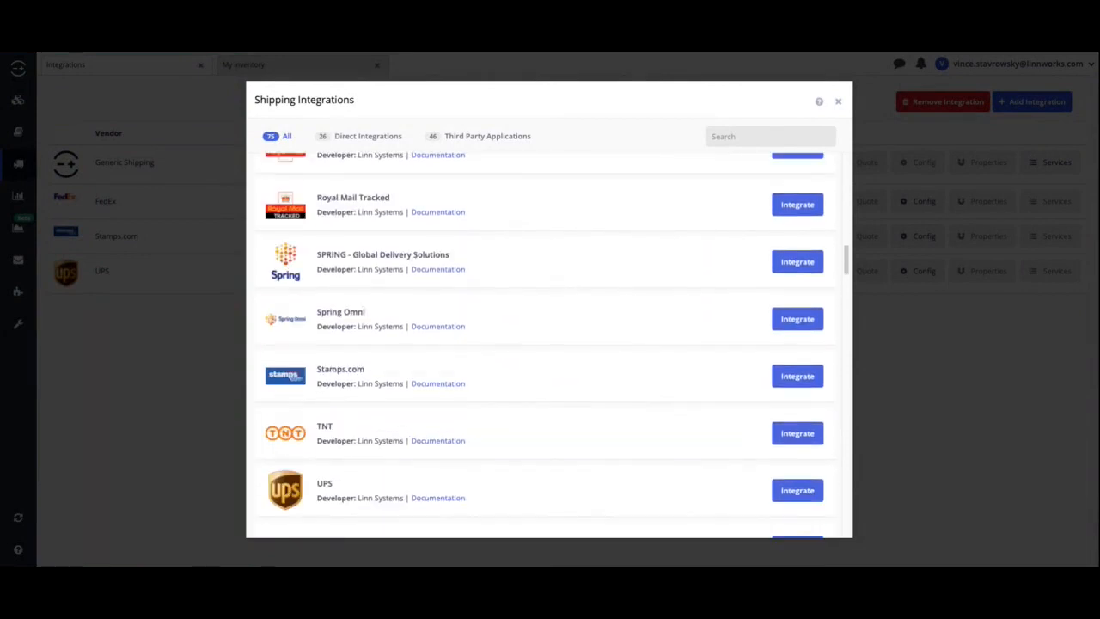
scroll(550, 345, "down", 7)
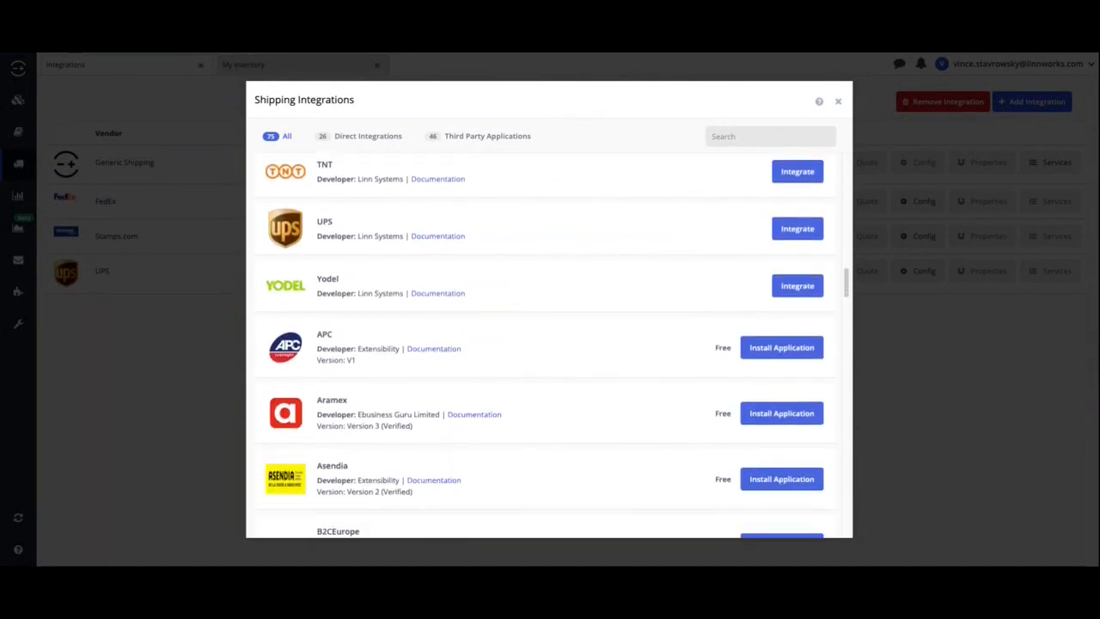
scroll(549, 345, "down", 6)
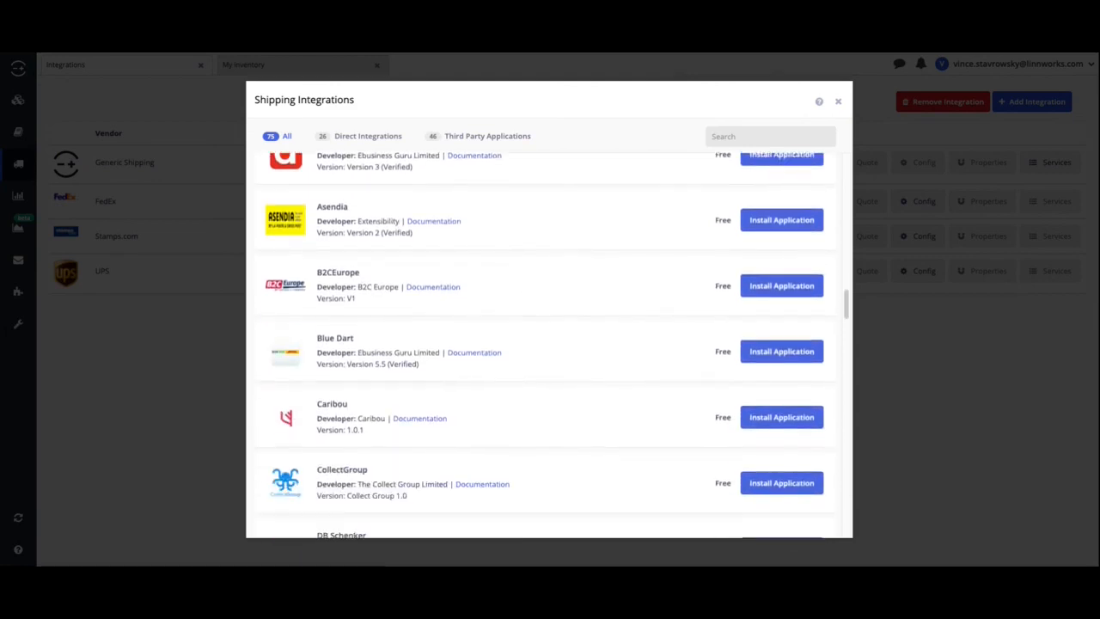
scroll(549, 346, "down", 7)
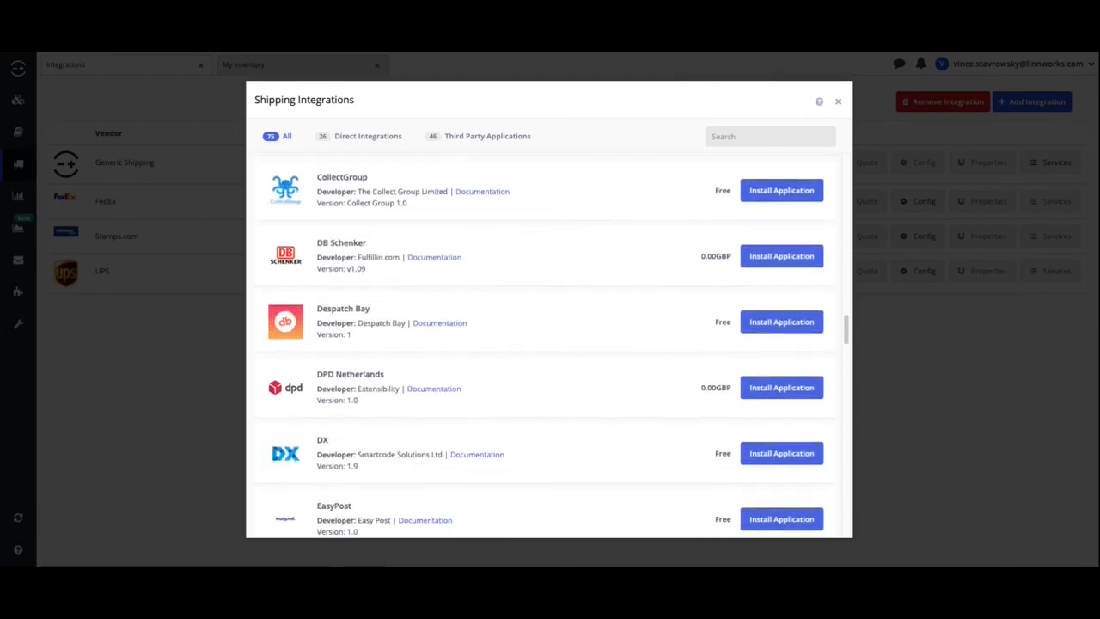
scroll(550, 345, "down", 7)
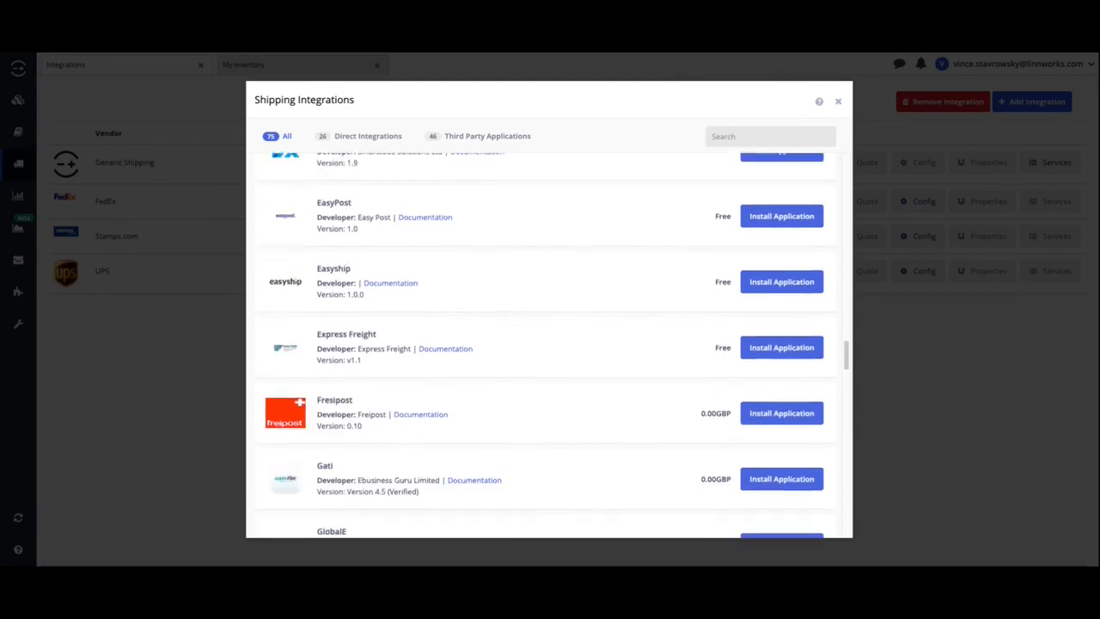
scroll(549, 346, "down", 9)
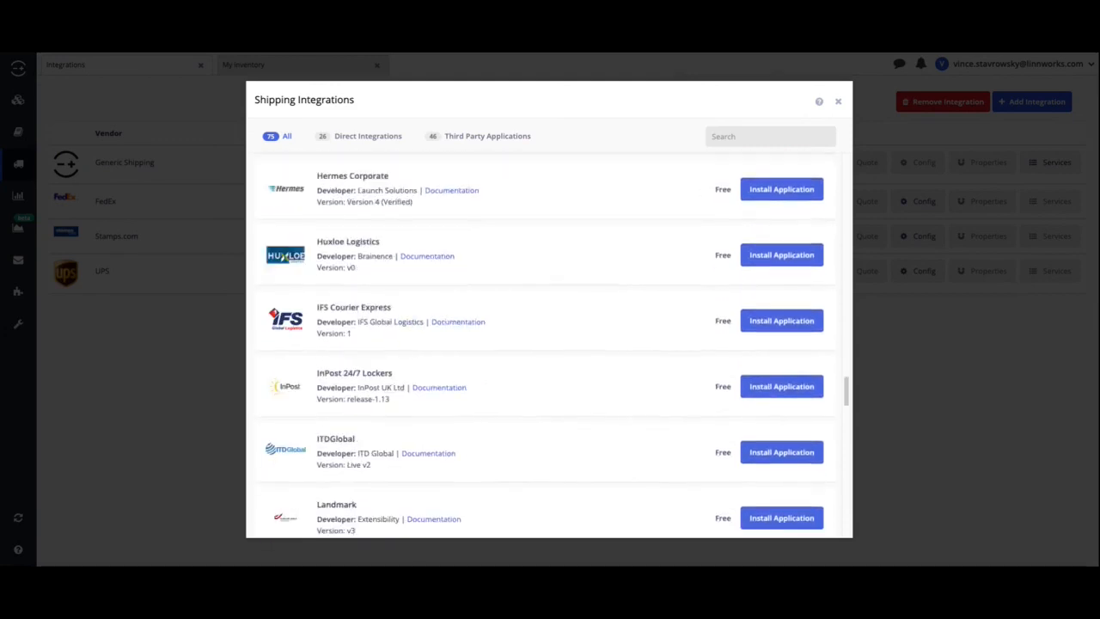
scroll(658, 238, "down", 1)
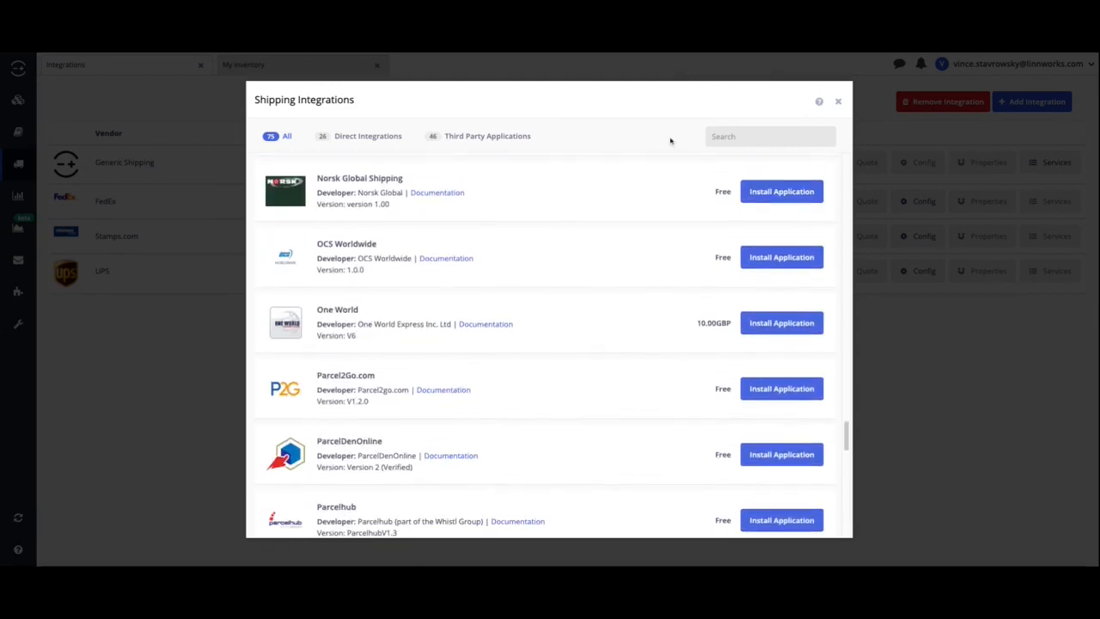
left_click(837, 104)
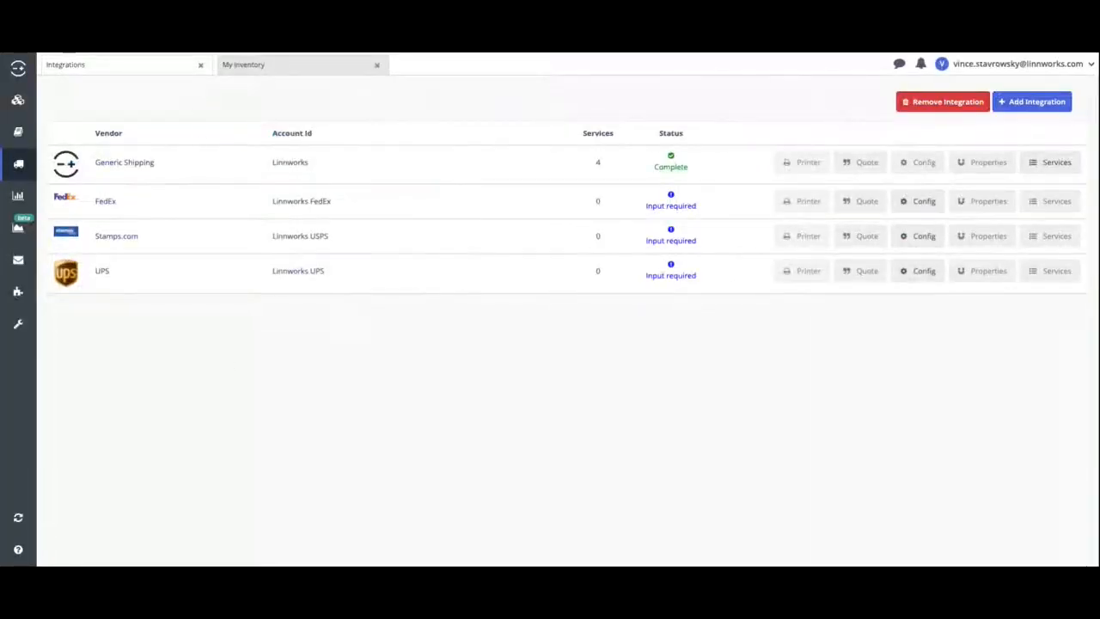
Step: Leave the shipping integrations page and review the inventory in the Default, Listings and Forecasting views
left_click(201, 66)
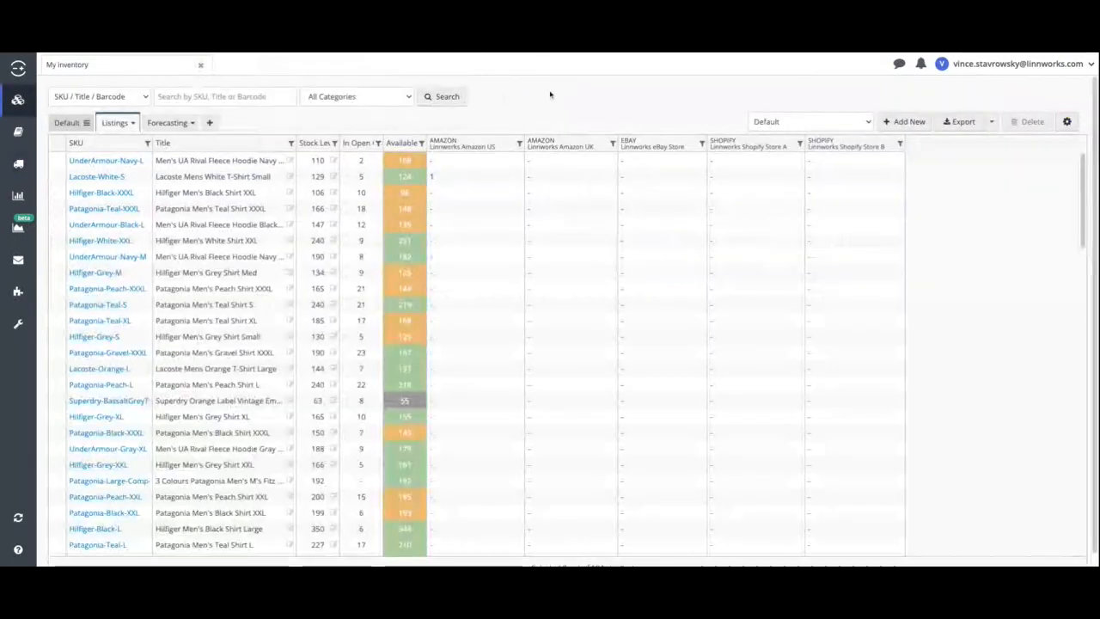
left_click(72, 123)
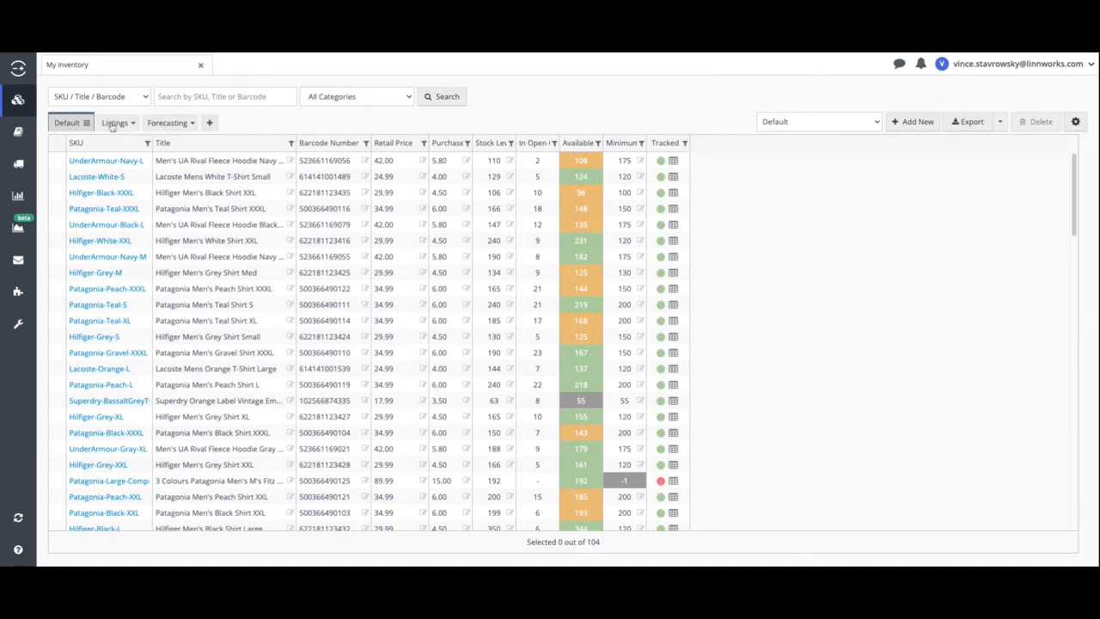
left_click(113, 123)
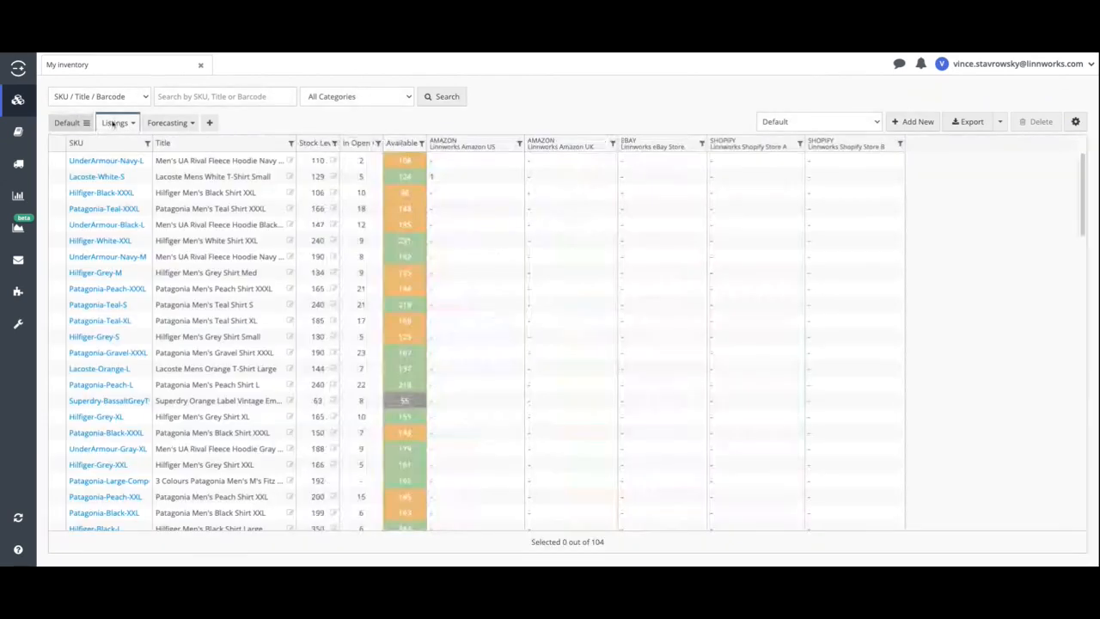
left_click(165, 126)
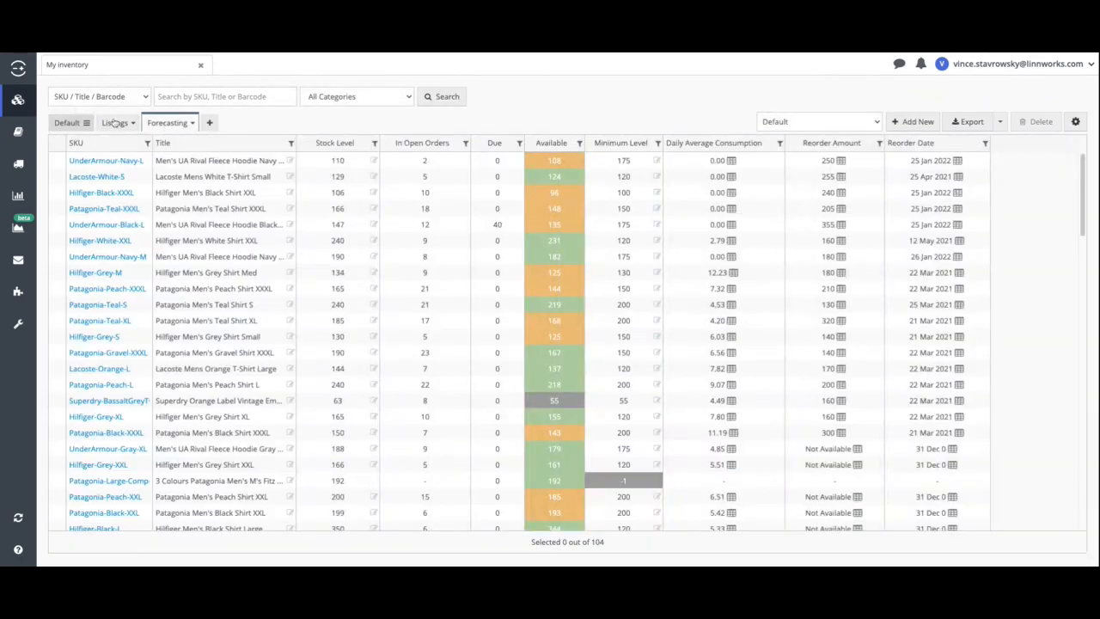
left_click(115, 123)
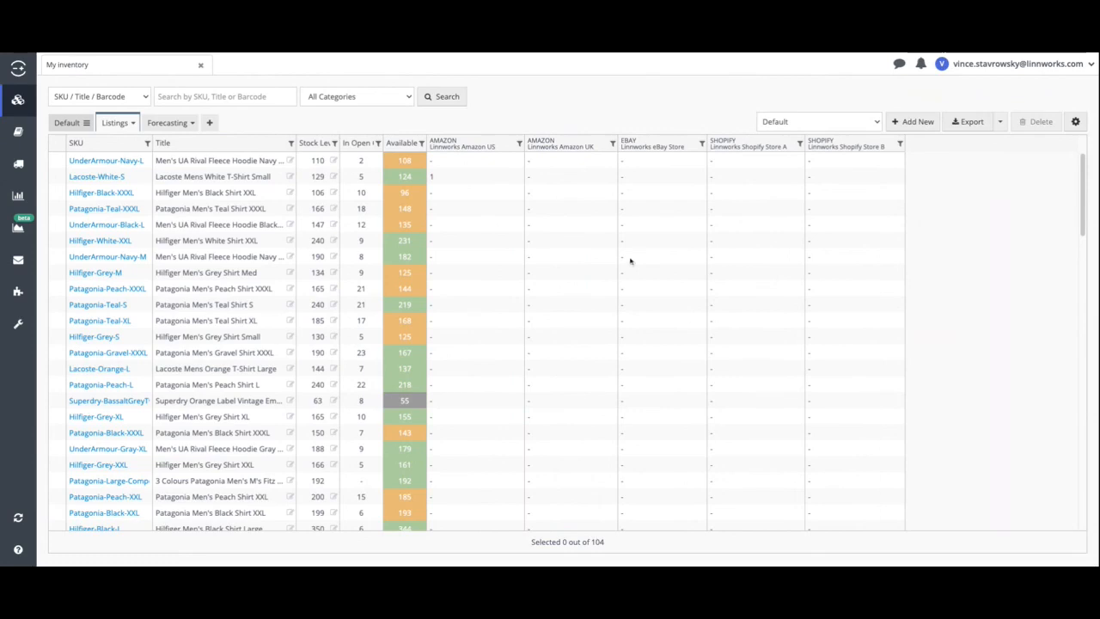
Step: Switch the inventory back to the Default view and widen its Available column
left_click(66, 123)
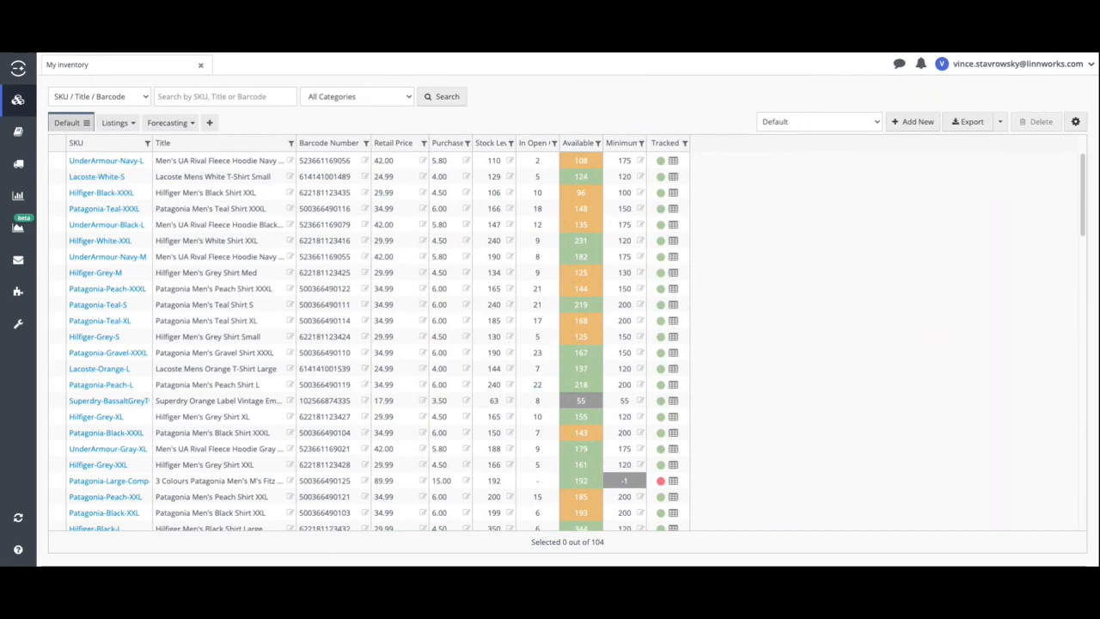
double_click(604, 142)
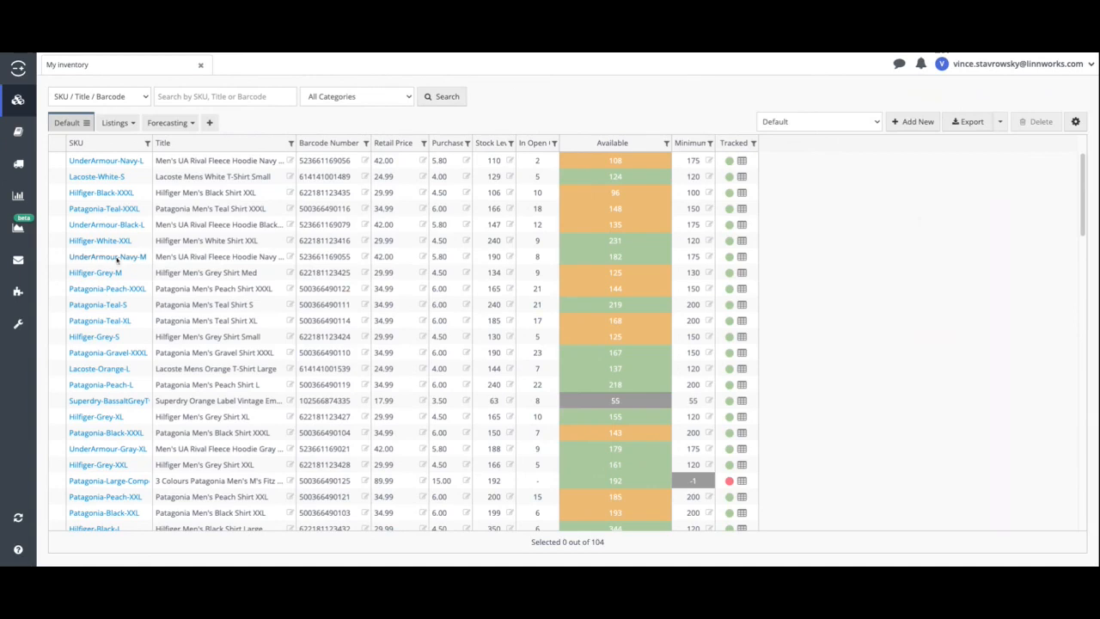
Step: Open the product details of Hilfiger-Black-XXXL and examine its general information and the available batch type options
left_click(109, 194)
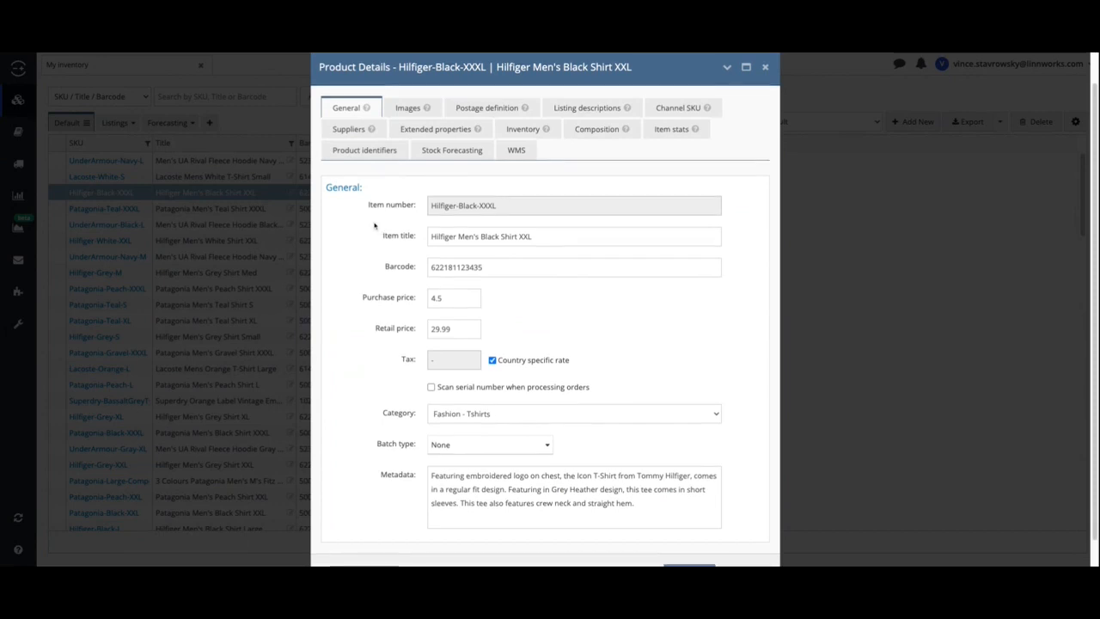
scroll(379, 230, "down", 1)
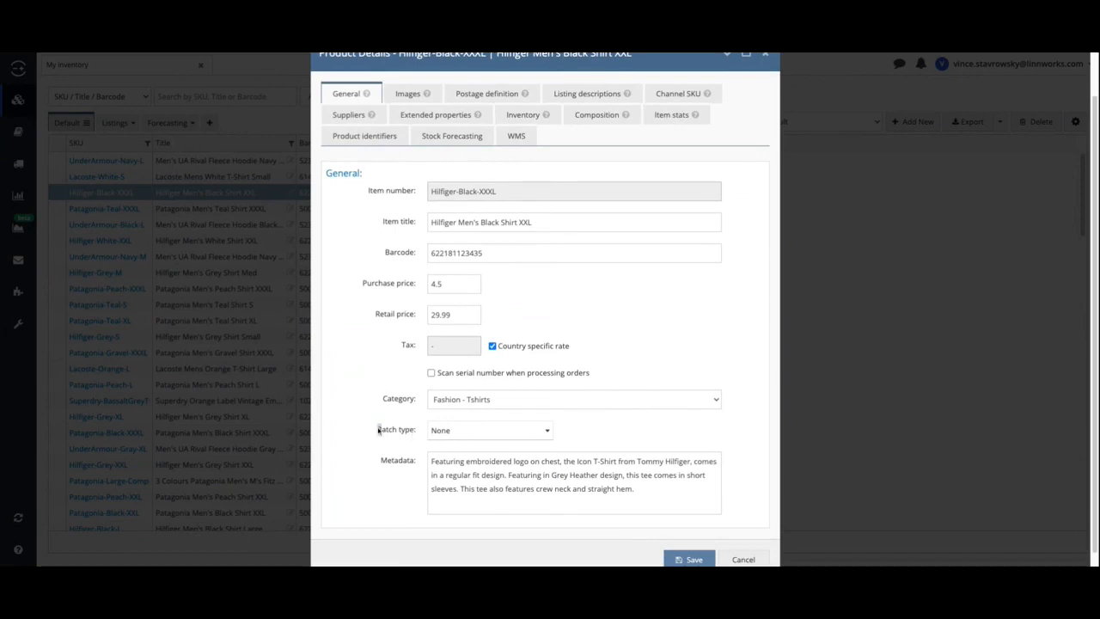
left_click(461, 437)
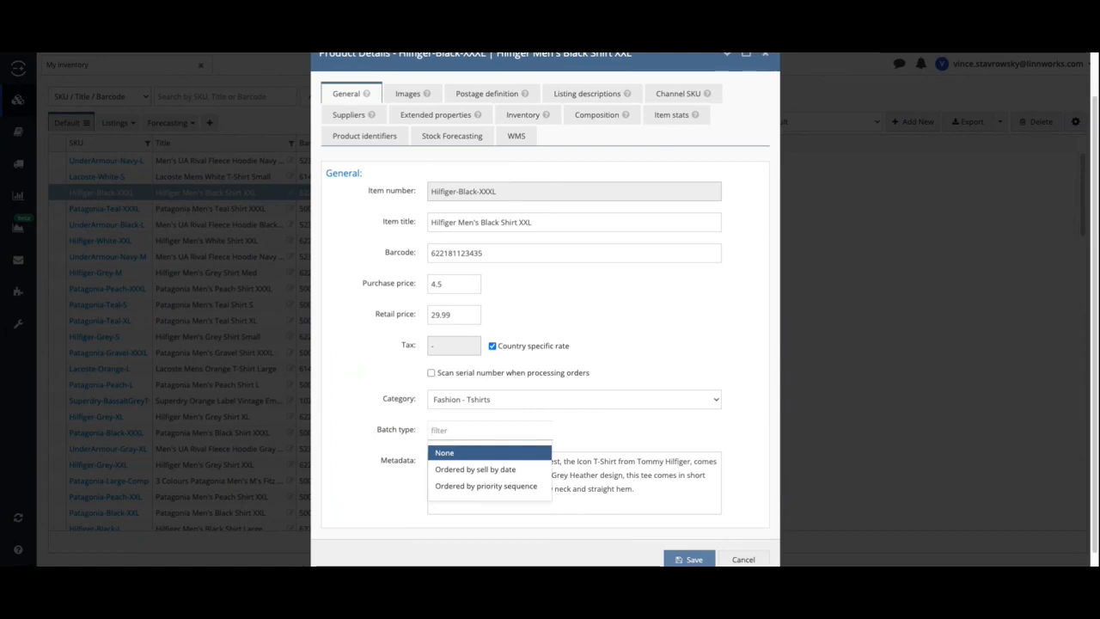
left_click(384, 426)
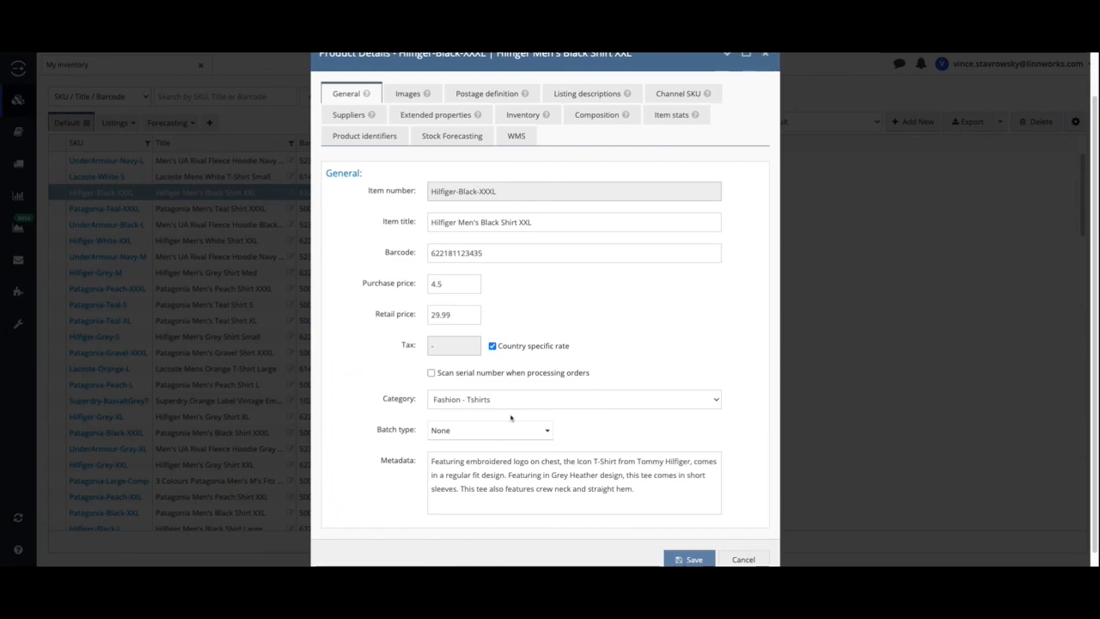
Step: Check the shirt's available batch type options, and review its images and postage definition
left_click(480, 429)
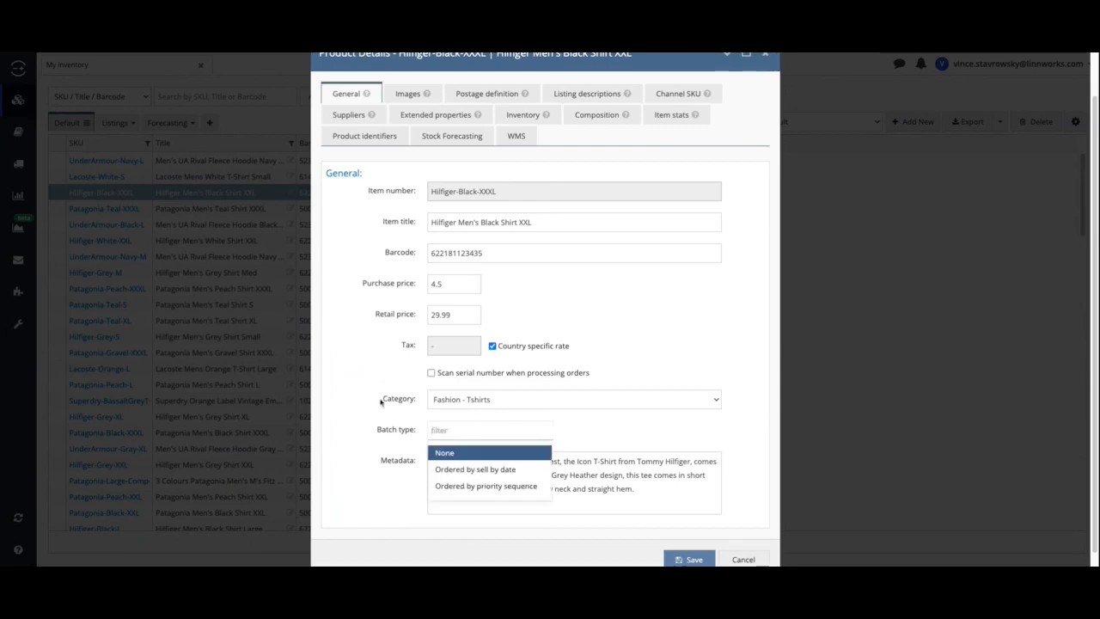
left_click(381, 402)
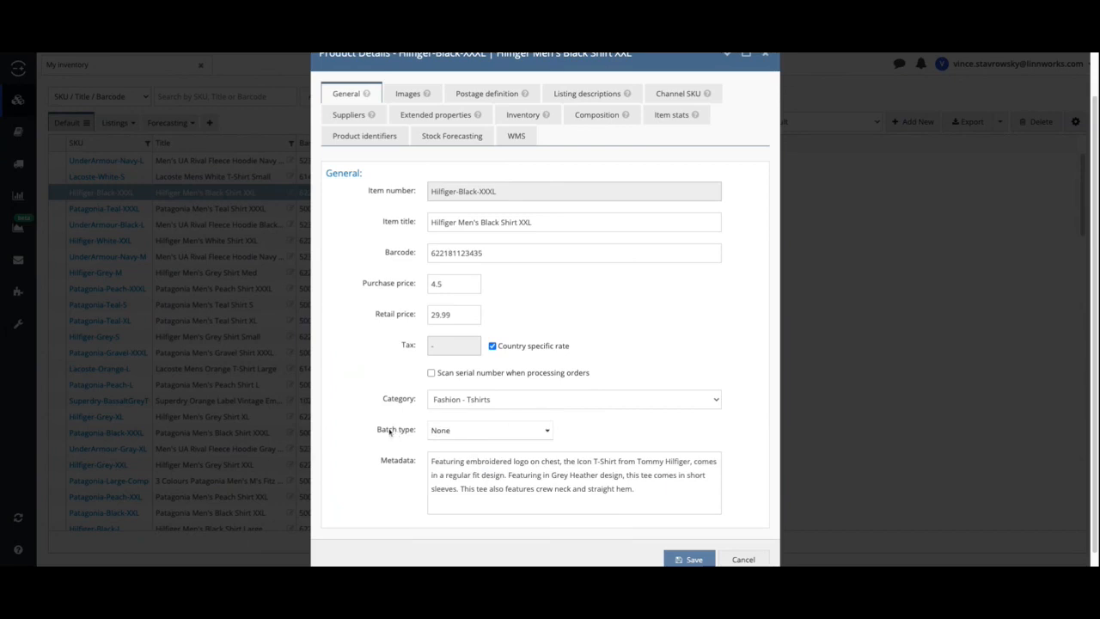
left_click(415, 98)
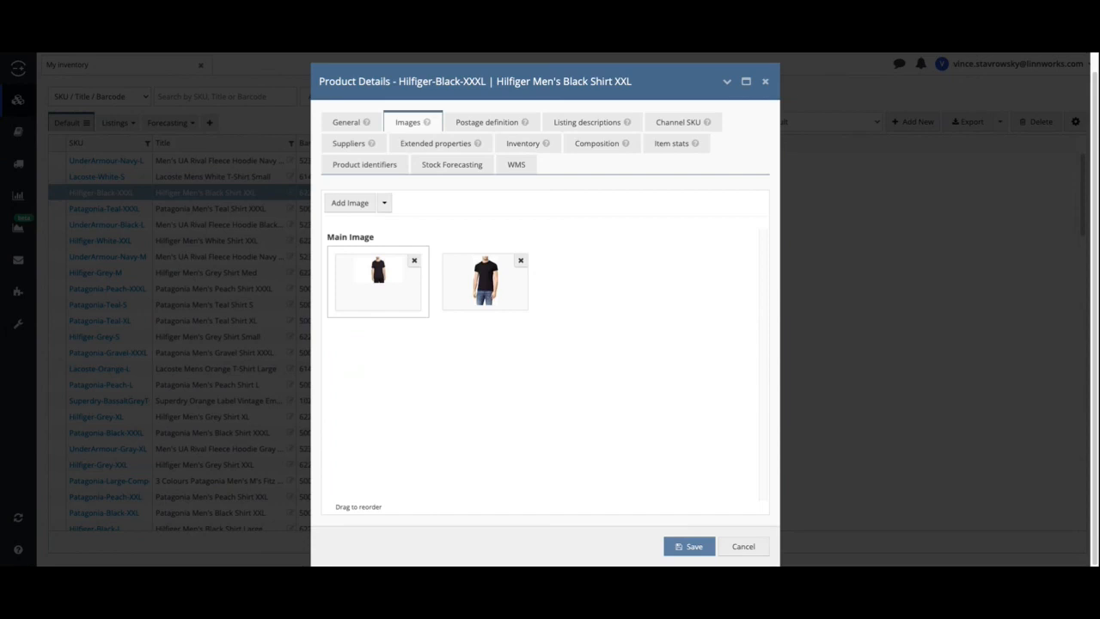
left_click(493, 126)
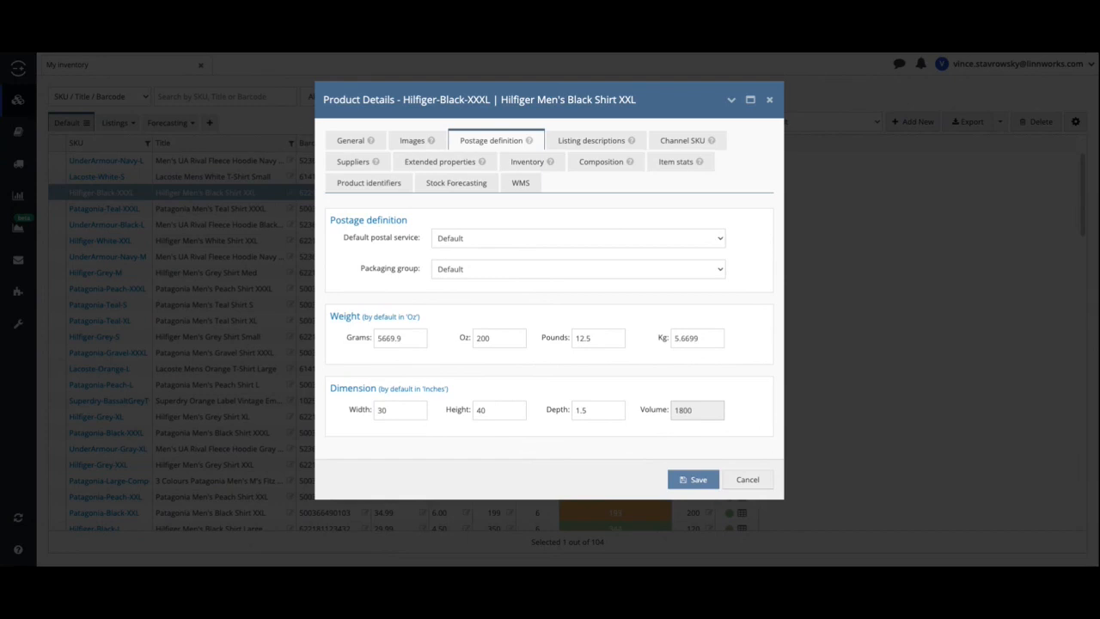
Step: Examine the shirt's listing prices, titles and descriptions by channel, and close its product details without saving
left_click(571, 141)
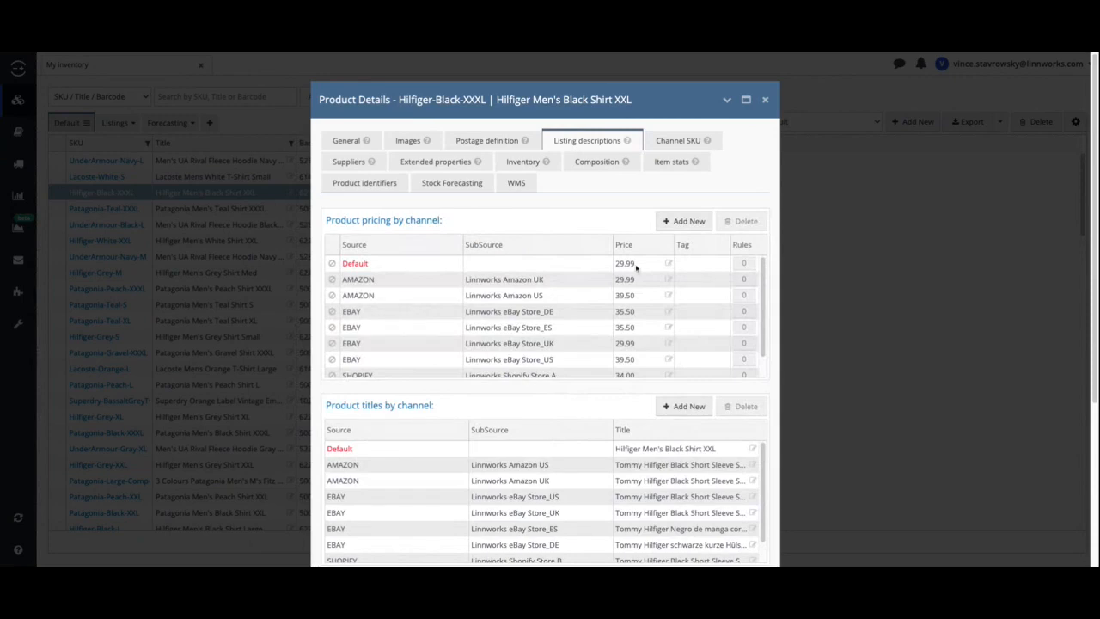
scroll(636, 286, "down", 1)
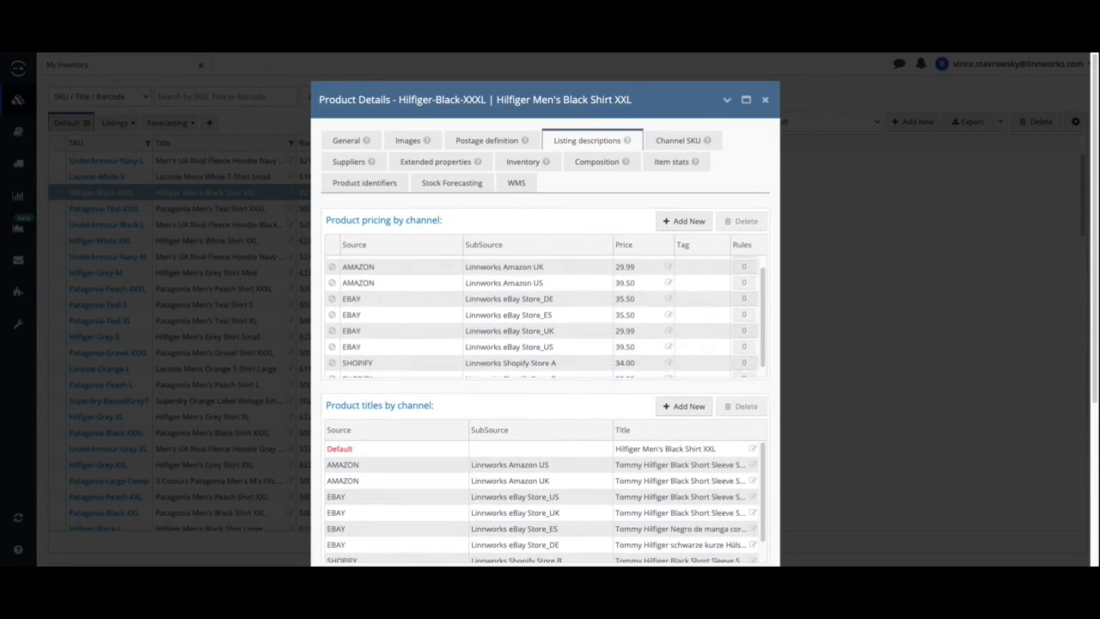
scroll(545, 316, "down", 1)
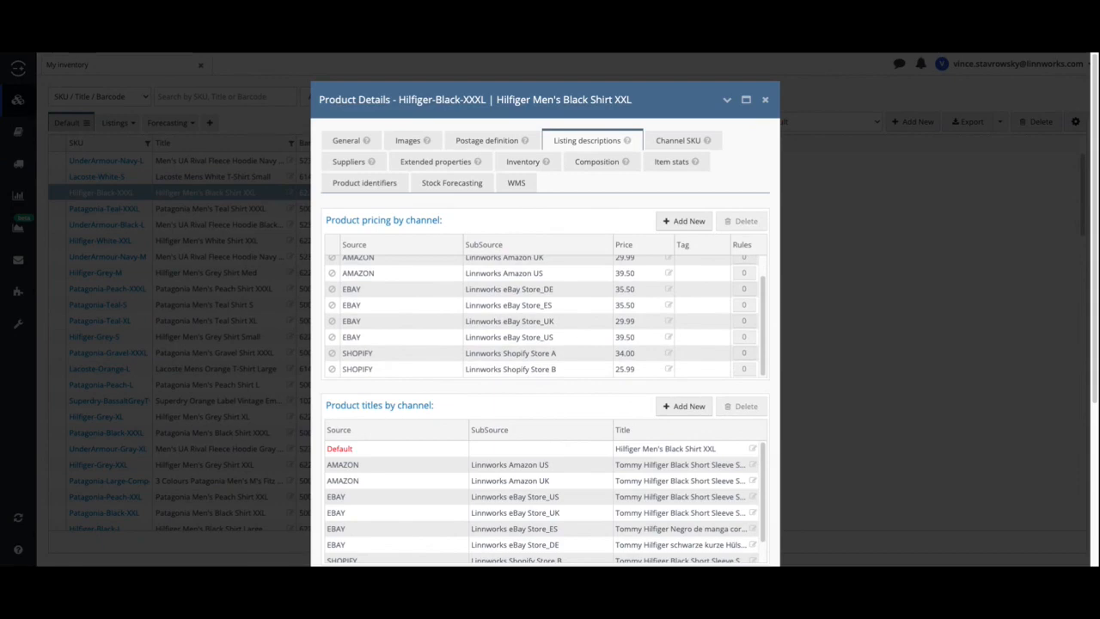
scroll(555, 407, "down", 2)
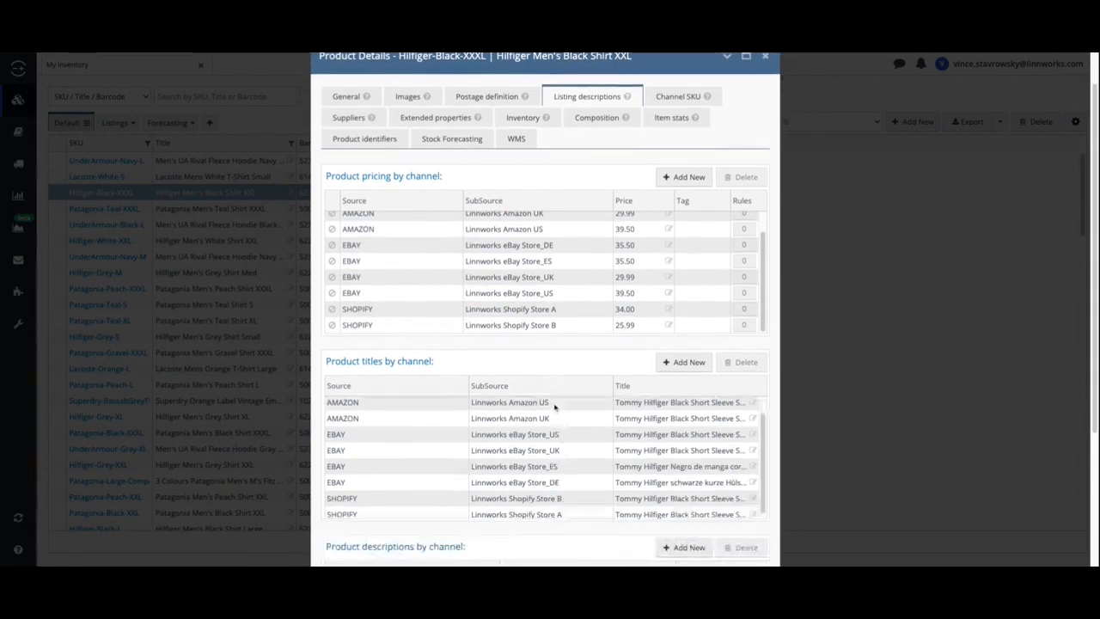
scroll(563, 348, "down", 1)
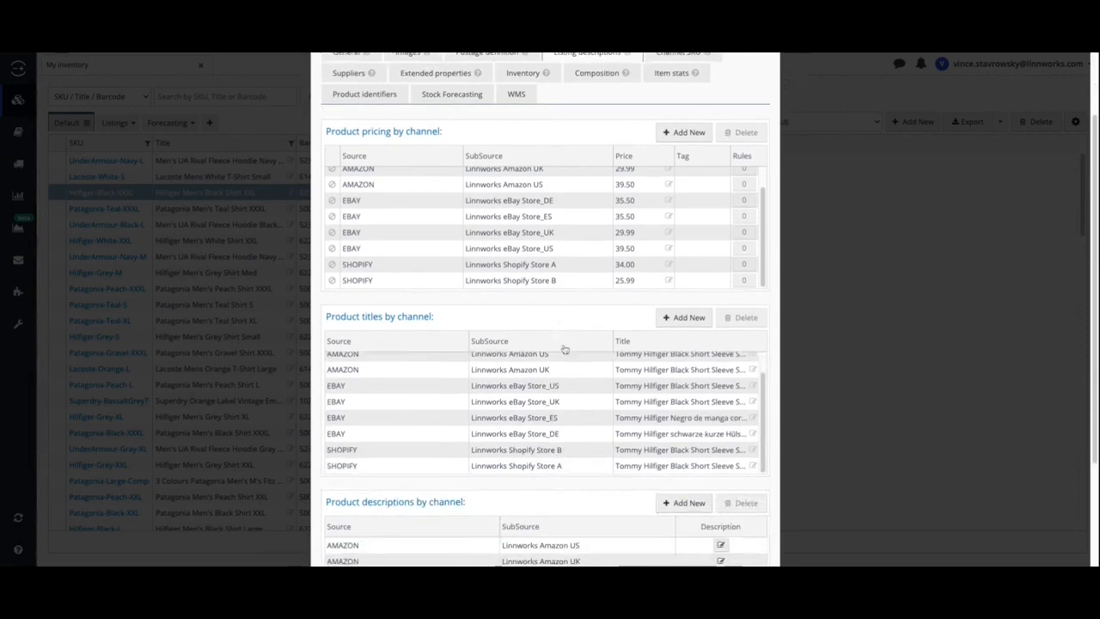
scroll(483, 394, "up", 1)
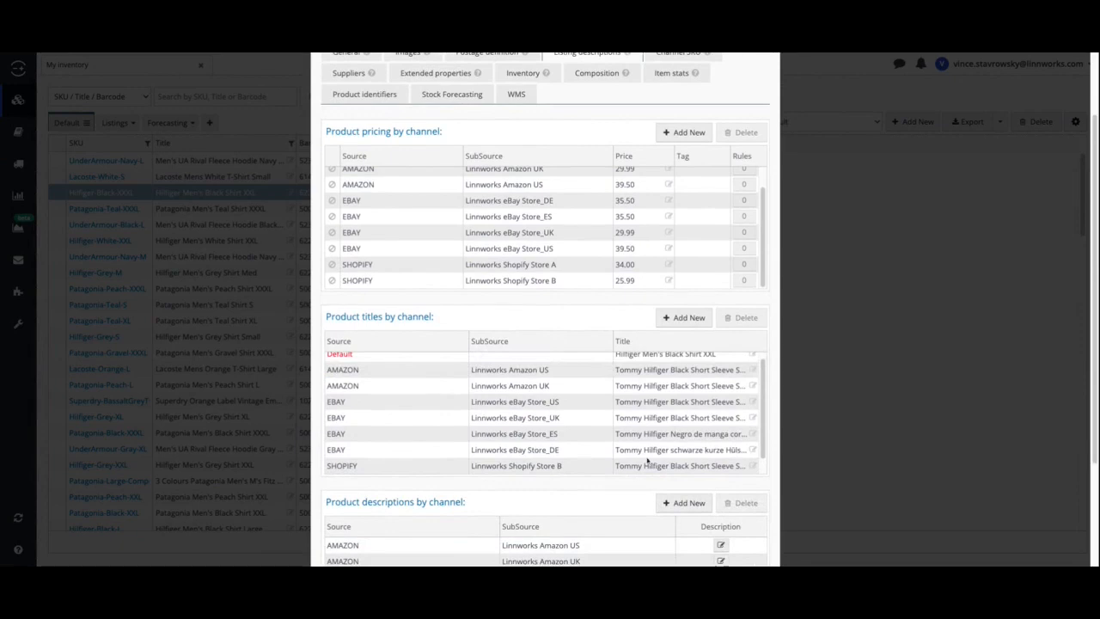
scroll(615, 501, "down", 3)
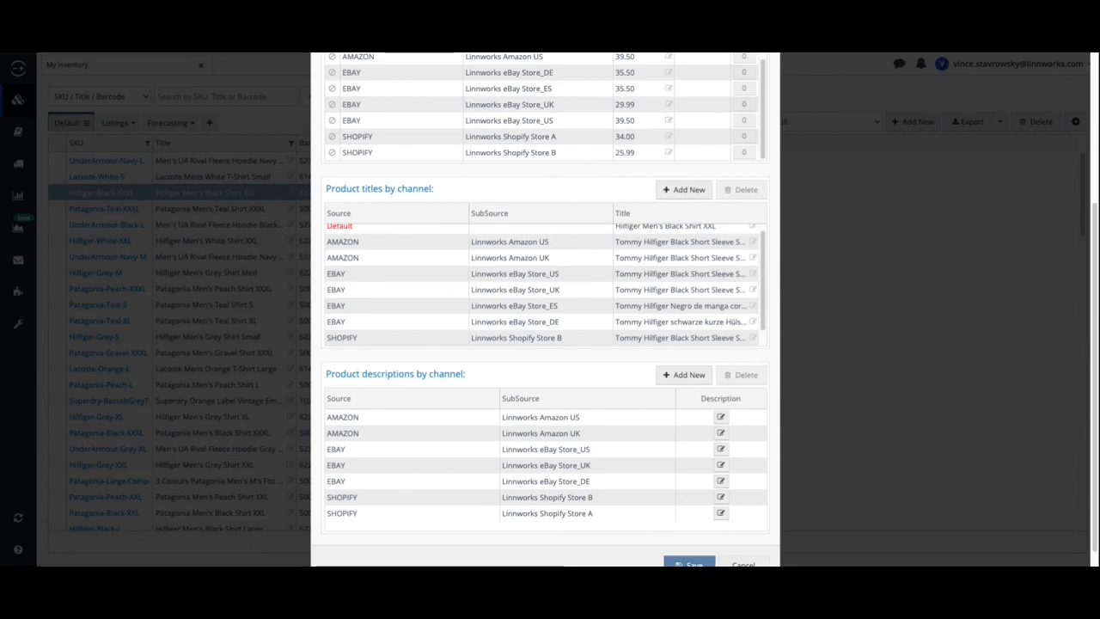
scroll(545, 310, "down", 1)
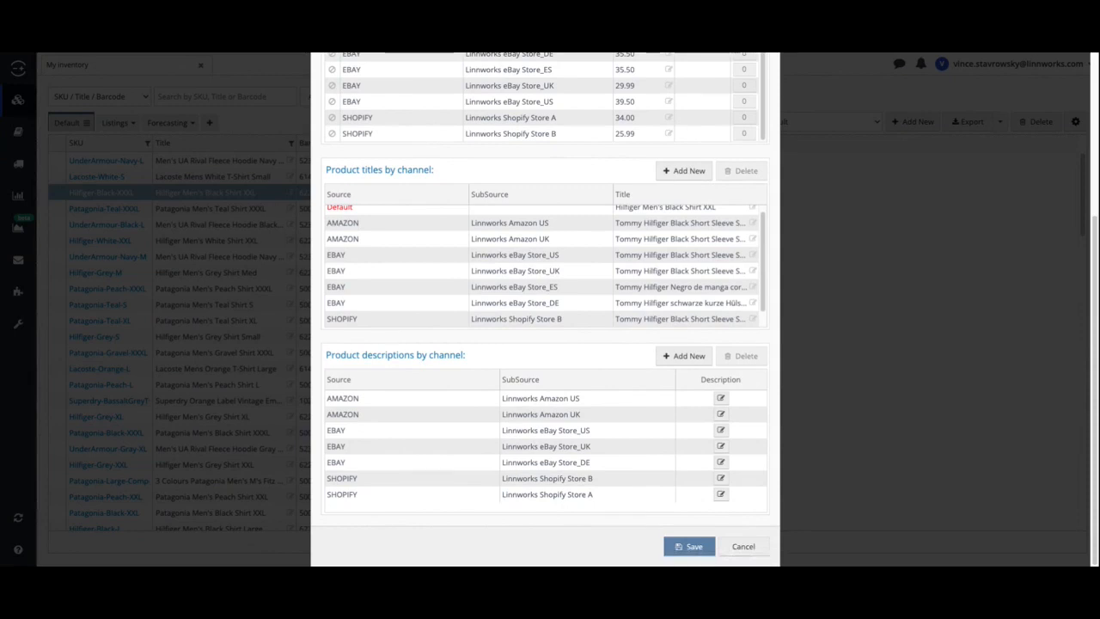
left_click(728, 545)
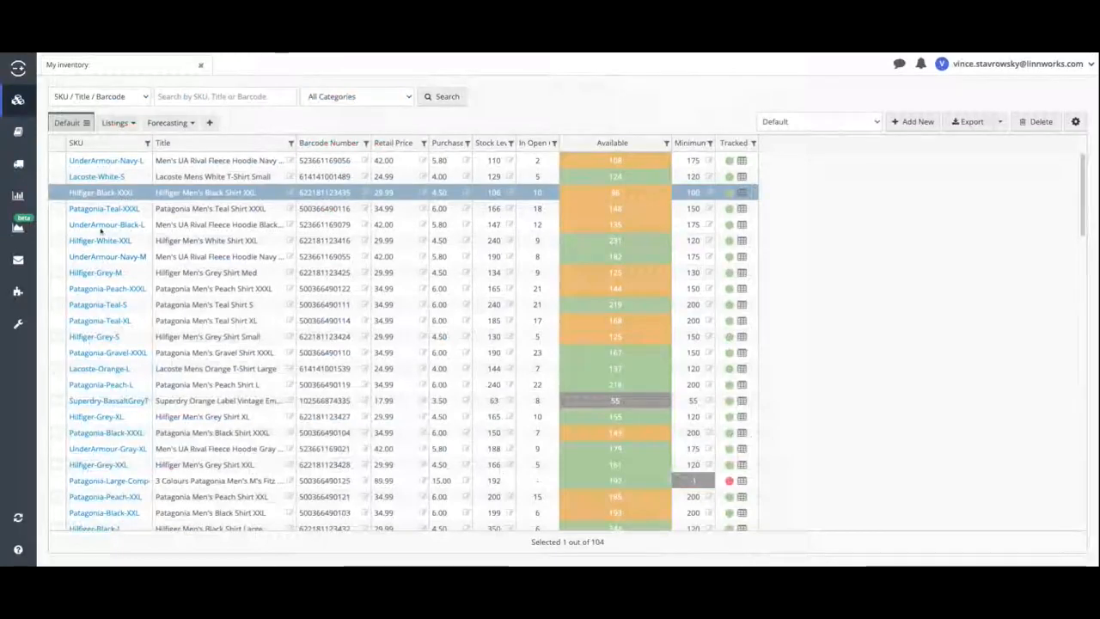
Step: Reopen the product details of Hilfiger-Black-XXXL and examine its channel SKU and stock forecasting settings
left_click(112, 193)
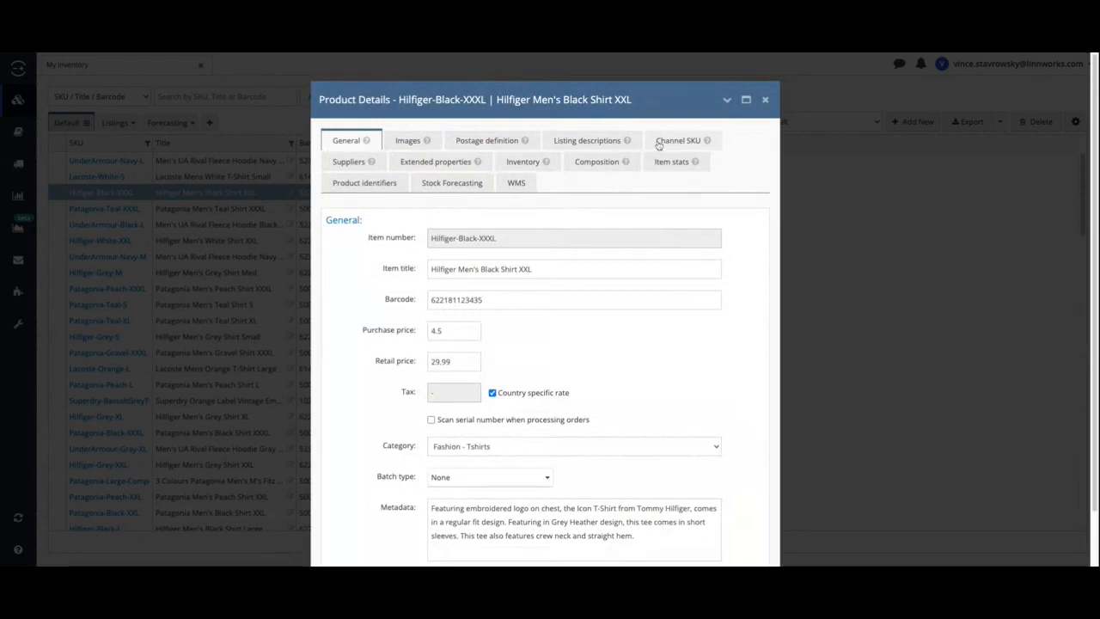
left_click(658, 145)
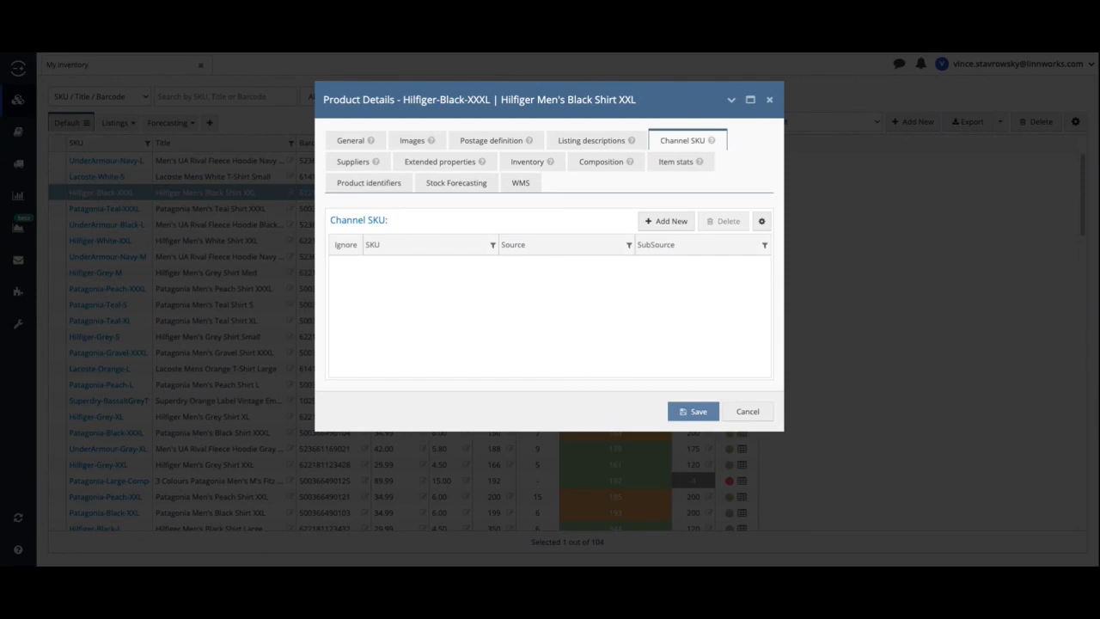
left_click(456, 183)
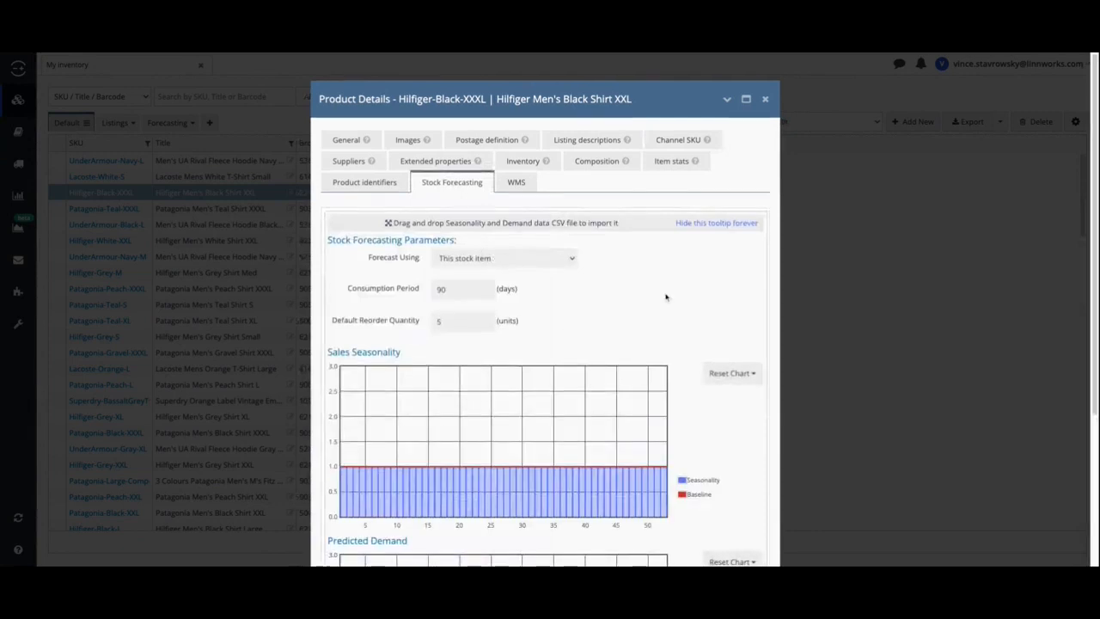
scroll(665, 298, "down", 2)
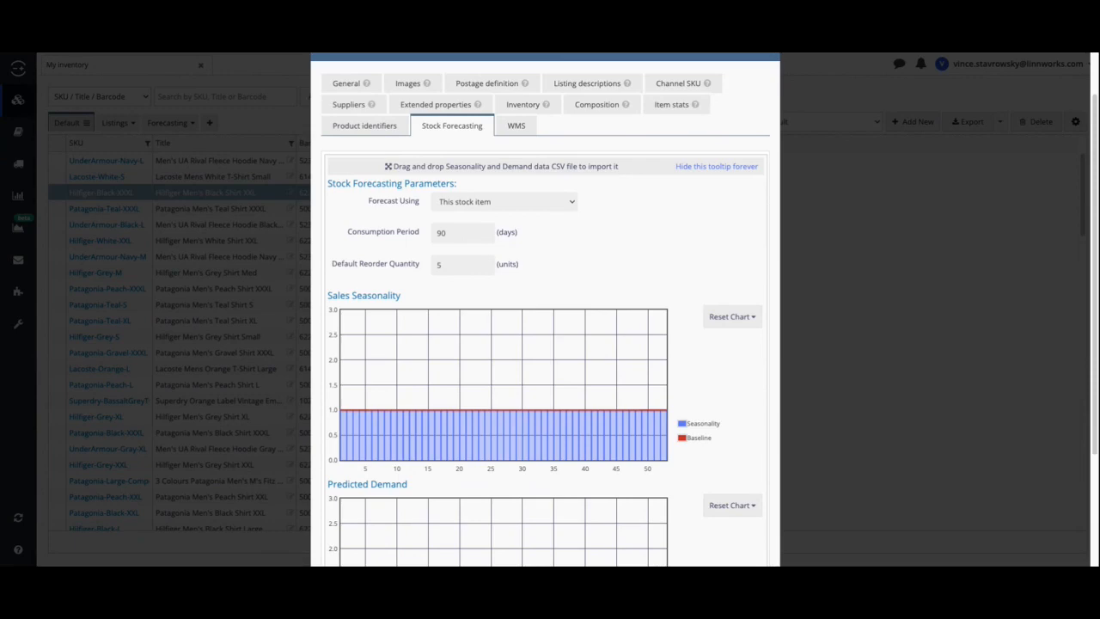
mouse_move(630, 459)
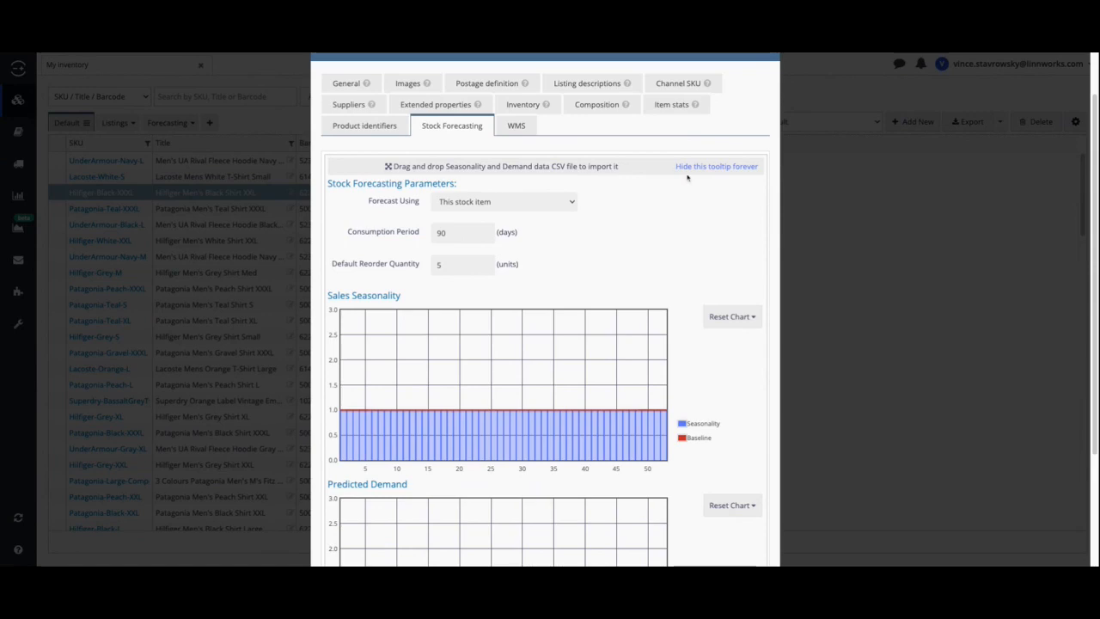
Step: Review the shirt's suppliers and look through its extended properties down to the bullet point attributes
left_click(353, 104)
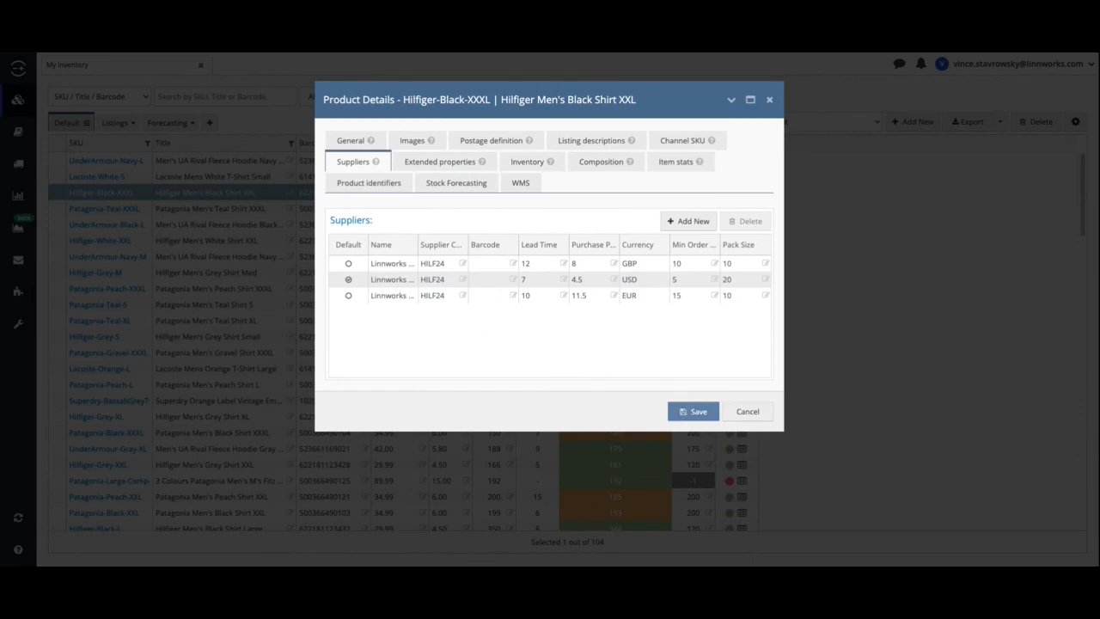
left_click(454, 163)
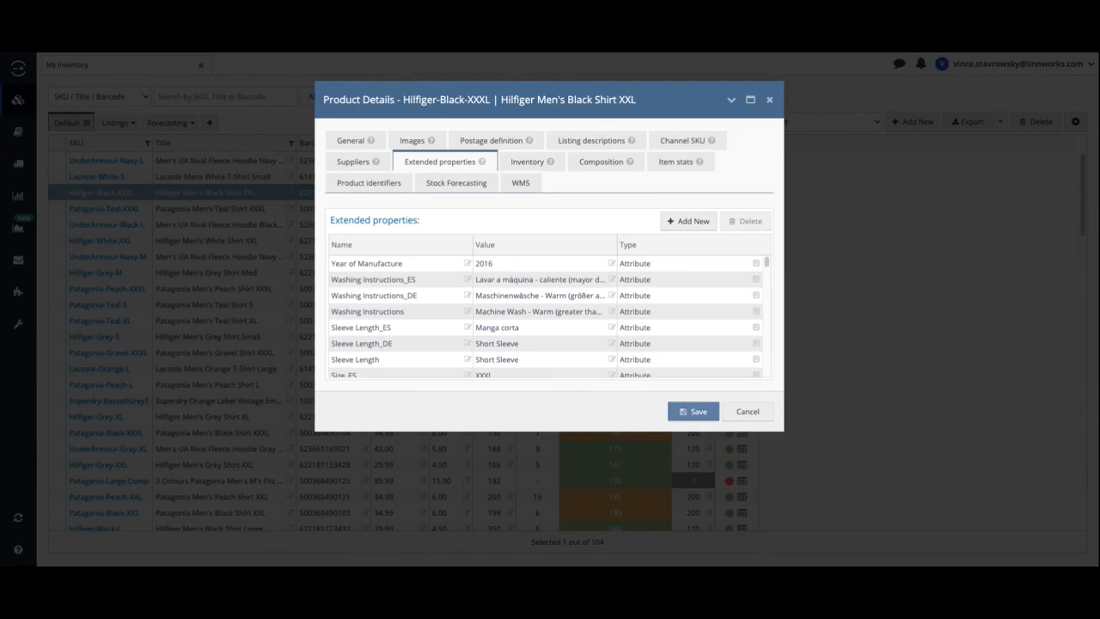
scroll(440, 308, "down", 5)
scroll(546, 316, "down", 5)
scroll(545, 316, "down", 4)
scroll(545, 317, "down", 1)
scroll(546, 316, "down", 3)
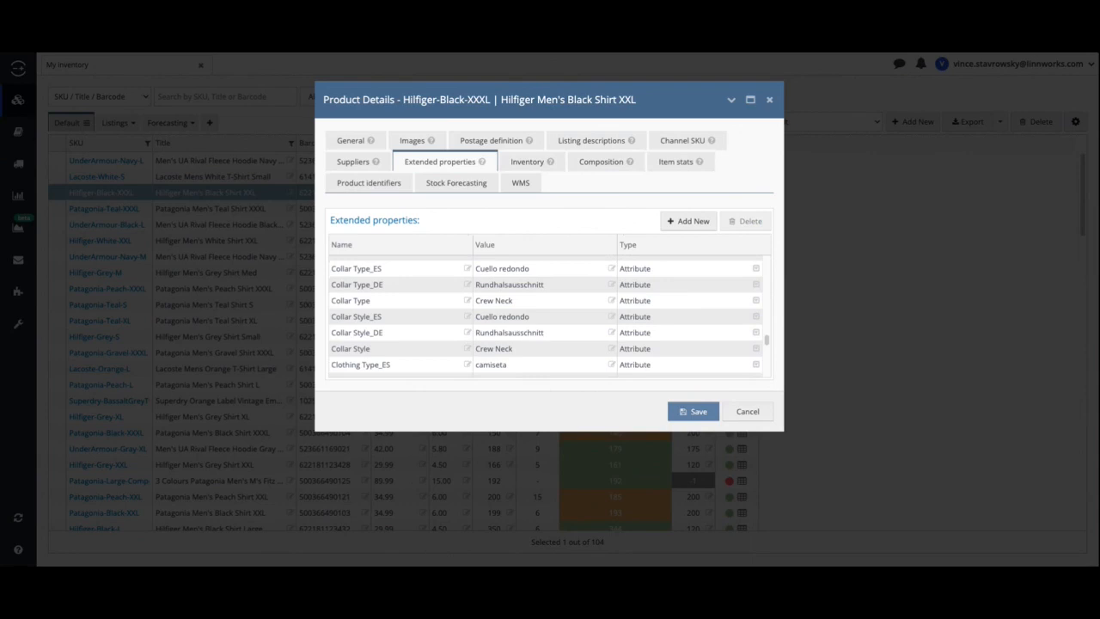
scroll(546, 316, "down", 2)
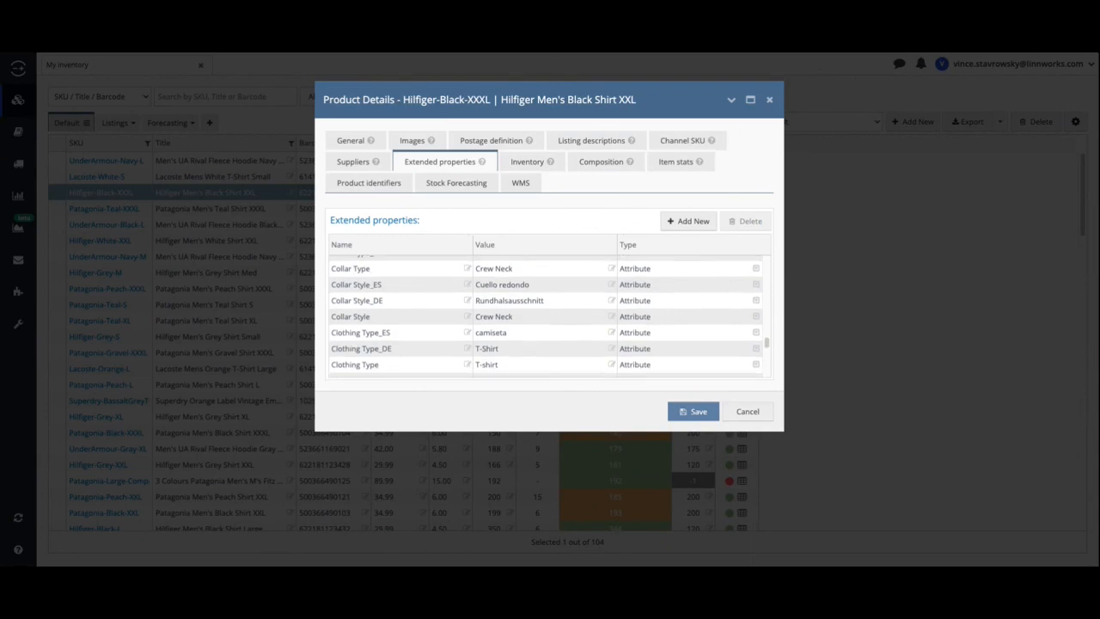
scroll(546, 316, "down", 1)
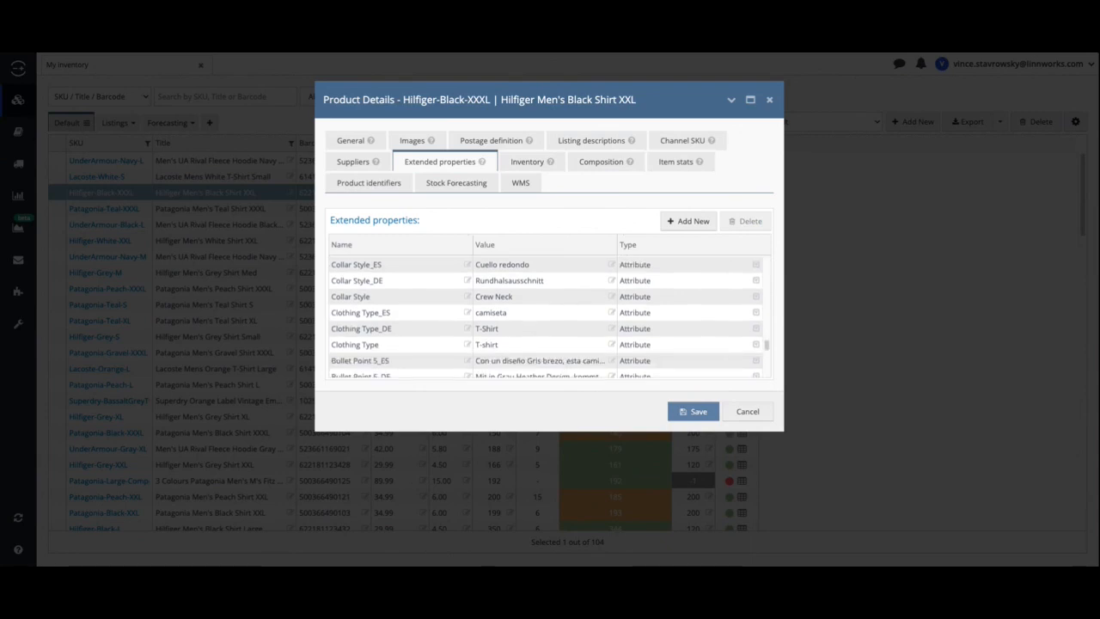
scroll(545, 317, "down", 1)
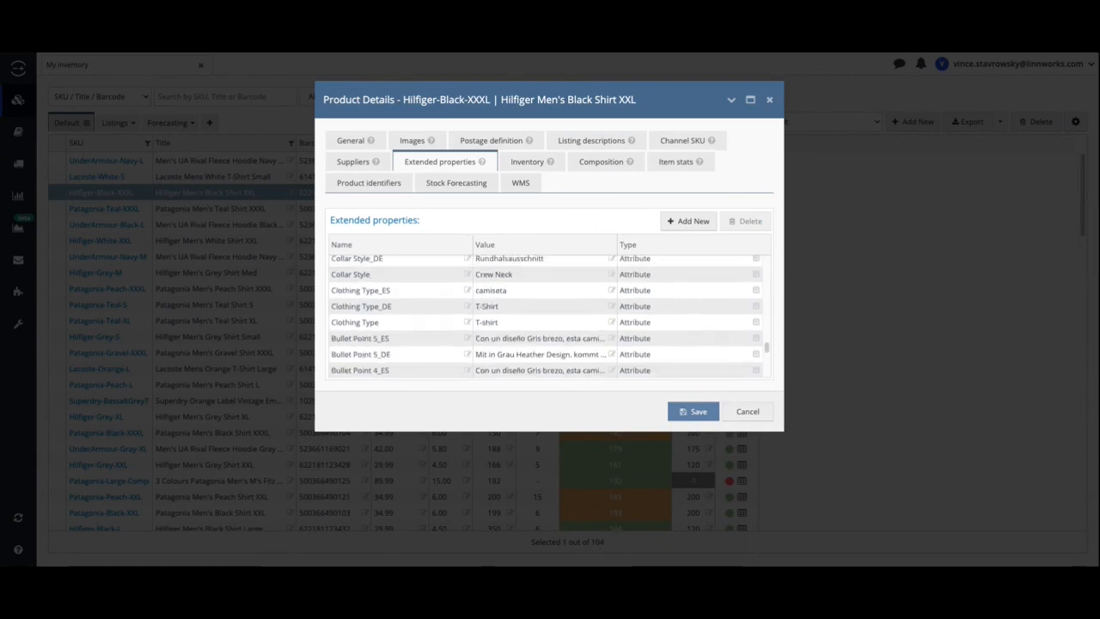
scroll(545, 316, "down", 1)
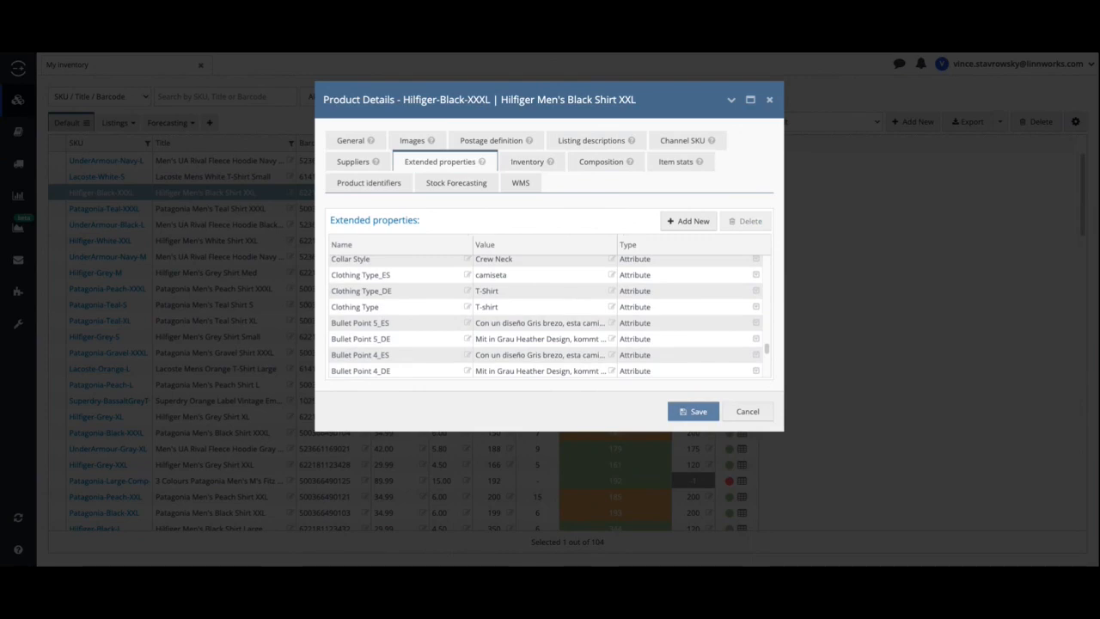
scroll(546, 316, "down", 3)
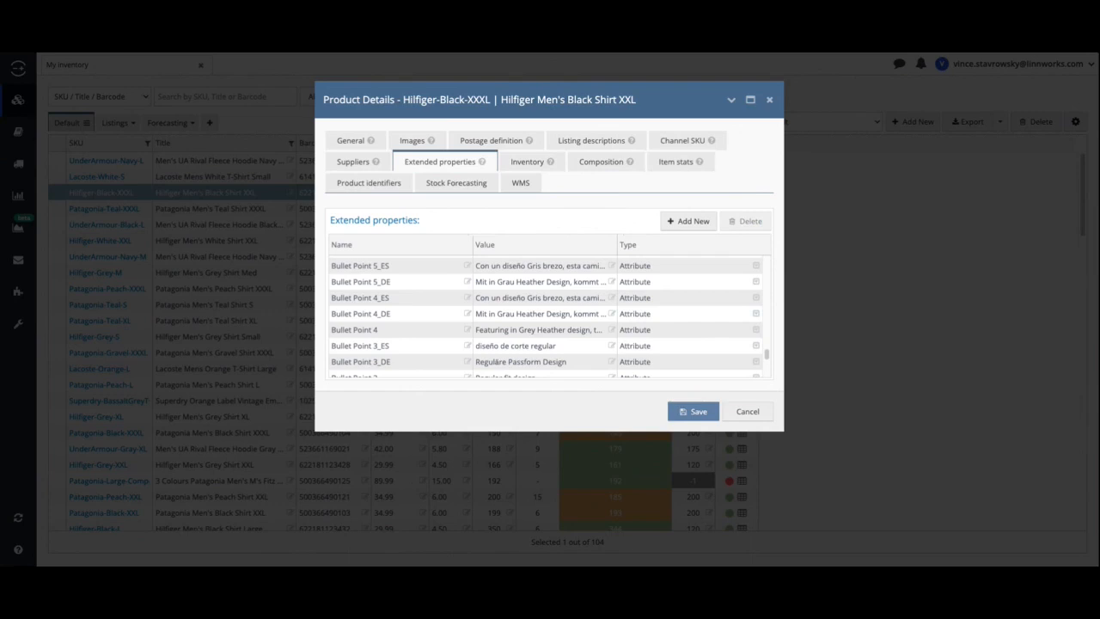
Step: View the shirt's stock by bin/rack and its composition, and close the product details without saving
left_click(532, 161)
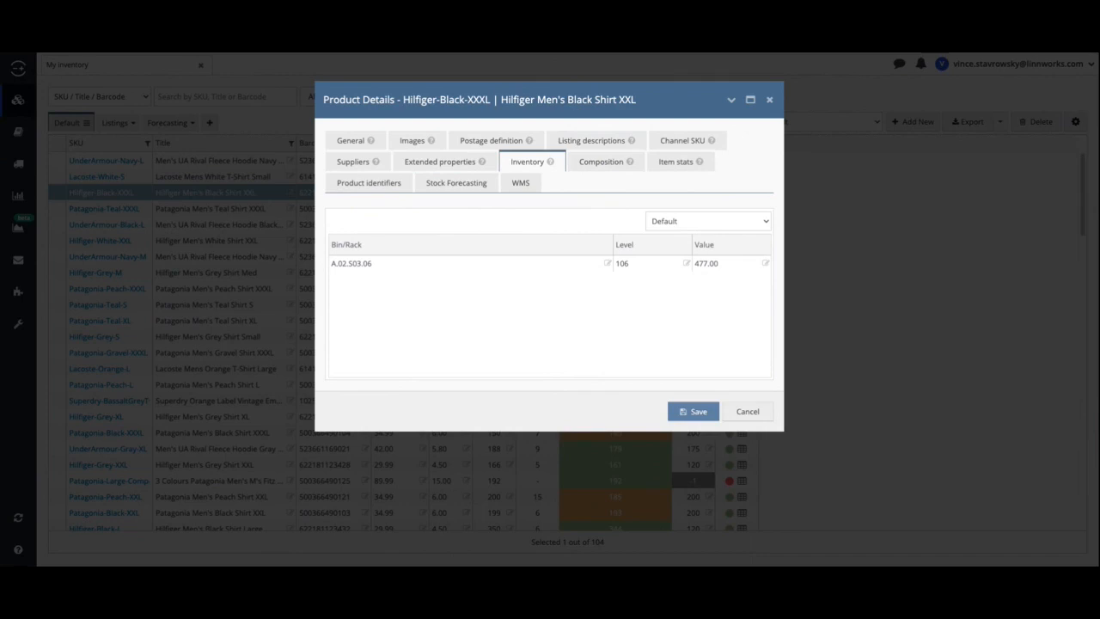
left_click(598, 170)
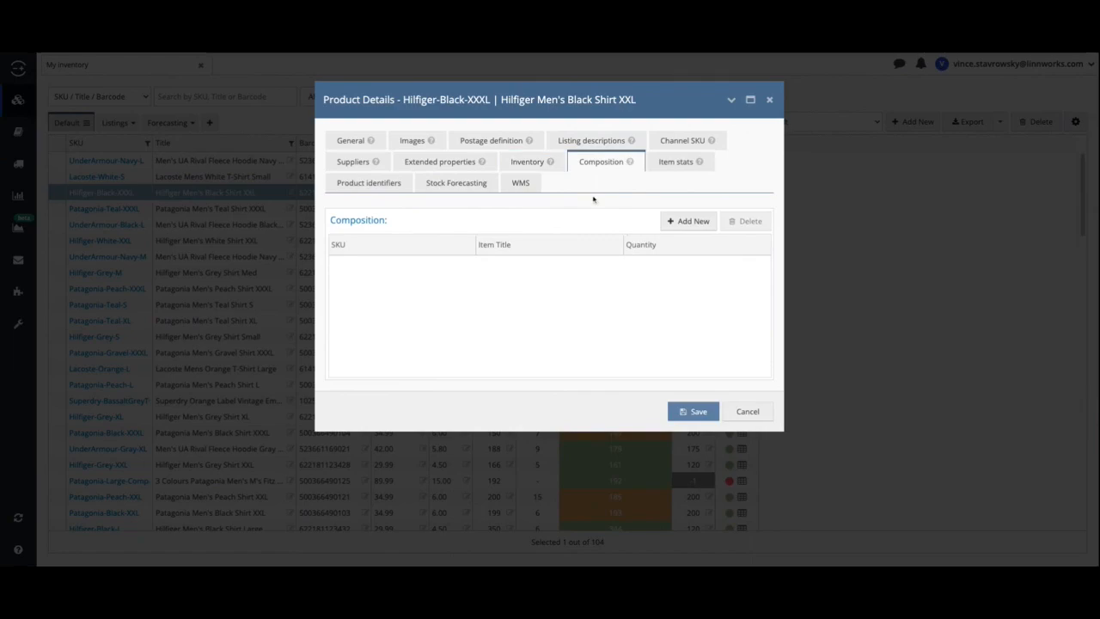
left_click(743, 416)
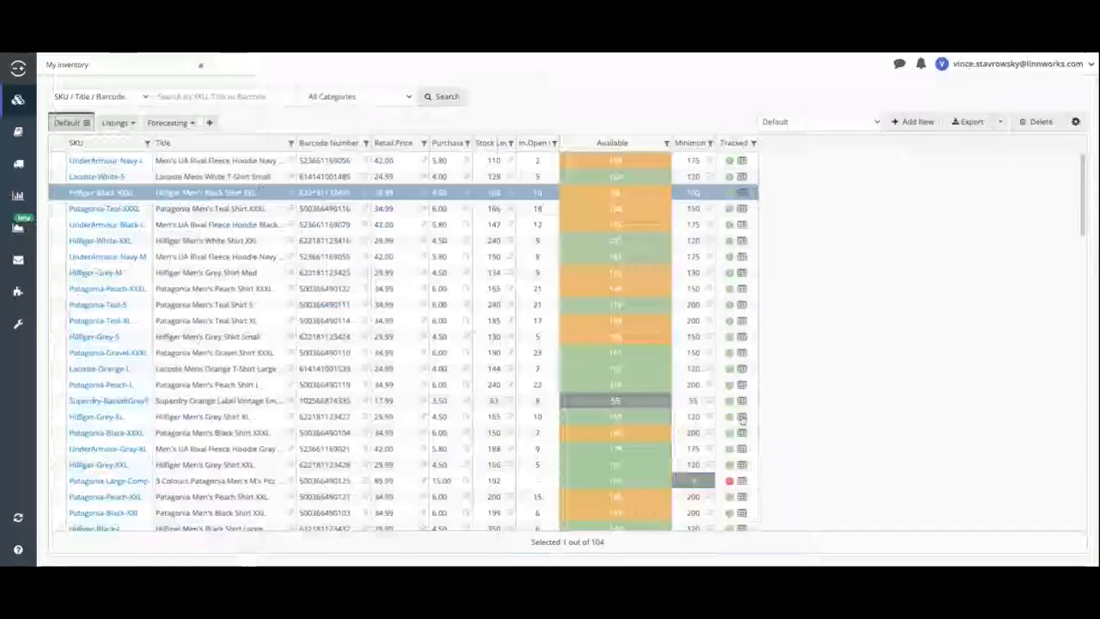
Step: Search the inventory for "comp" and view the composition of Patagonia-Large-Composite
left_click(238, 97)
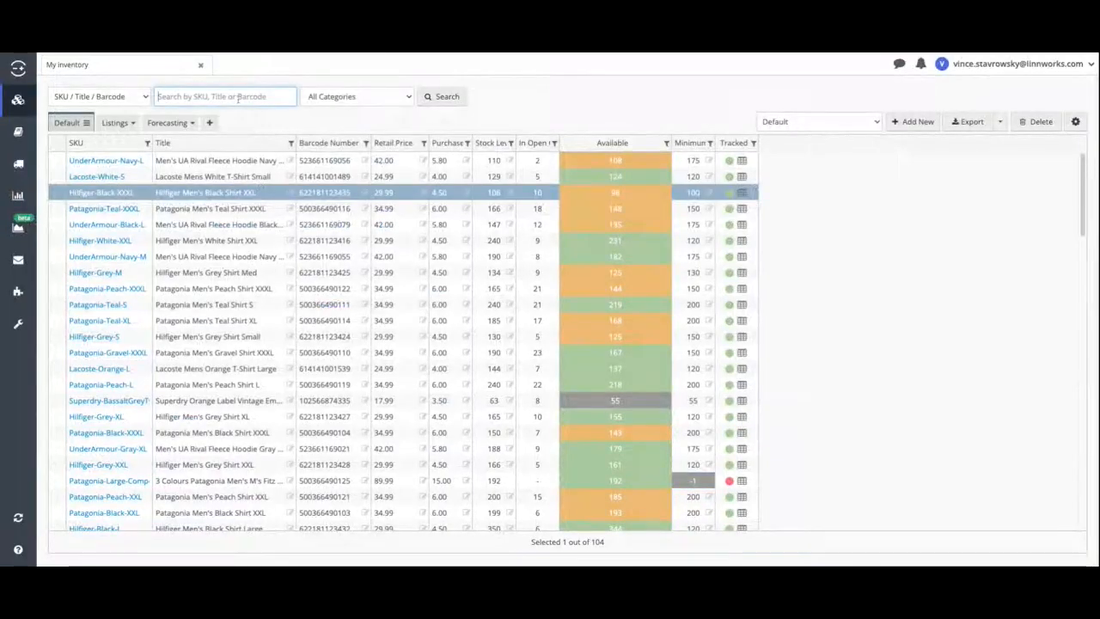
type("comp")
key("Return")
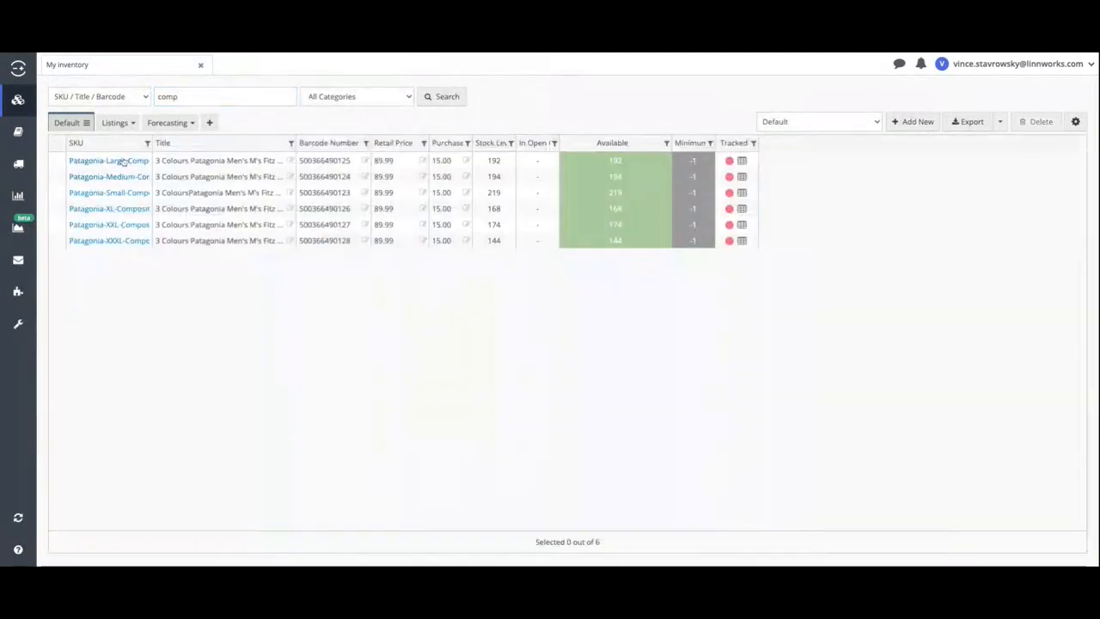
left_click(123, 163)
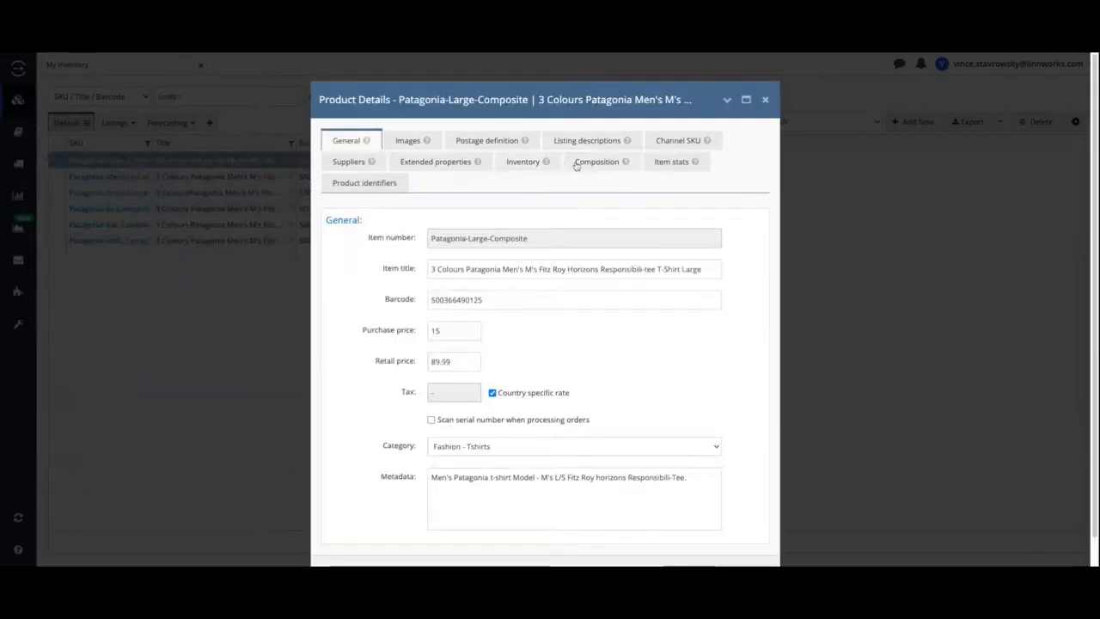
left_click(576, 163)
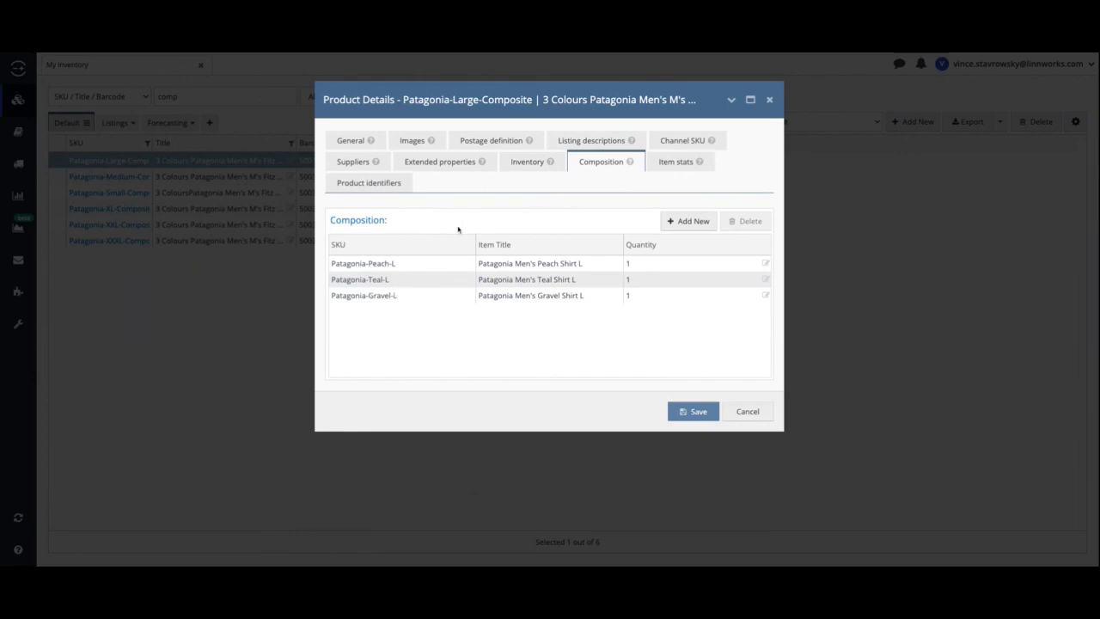
Step: Close the composite item's details without saving and clear the search to list the full inventory again
left_click(754, 414)
left_click(234, 96)
double_click(234, 96)
key("BackSpace")
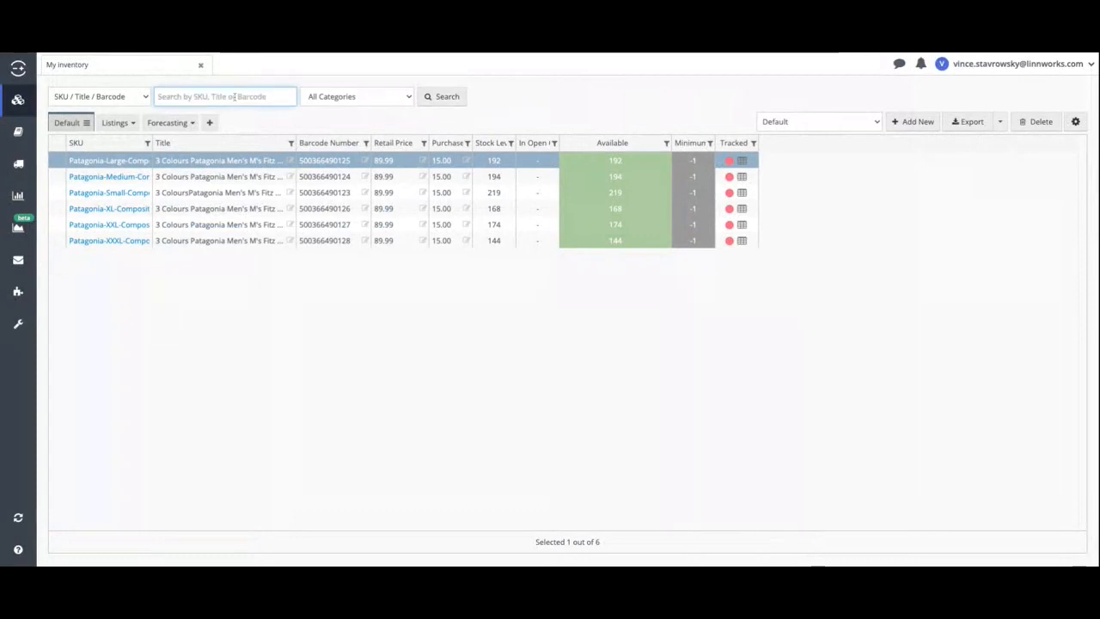
left_click(445, 97)
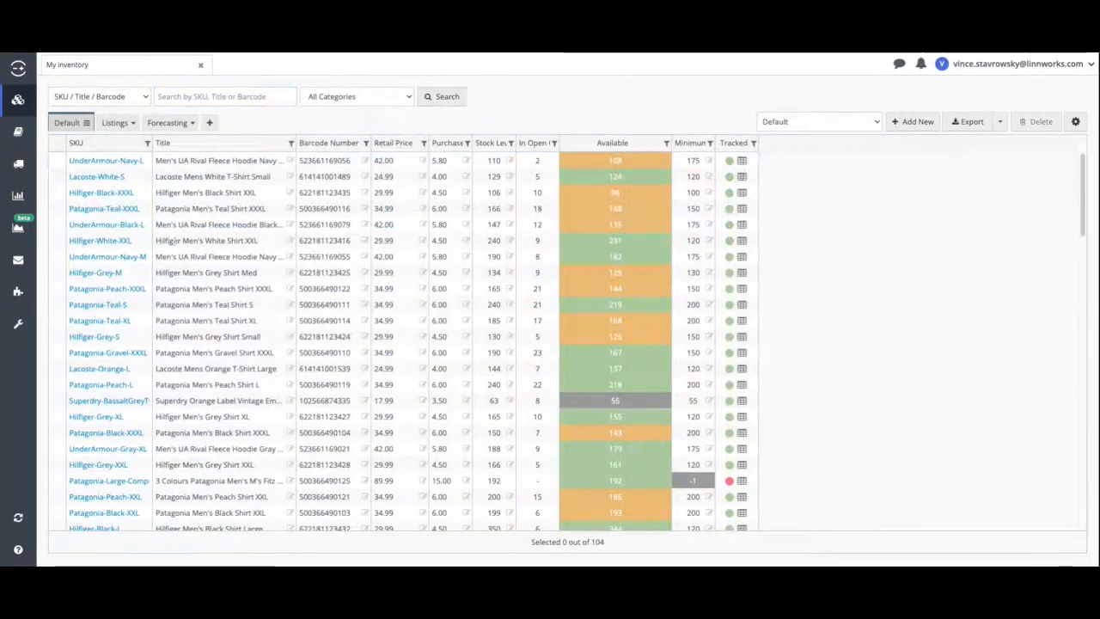
Step: Review the product identifiers and stock forecasting of UnderArmour-Black-L, and close its product details without saving
left_click(100, 225)
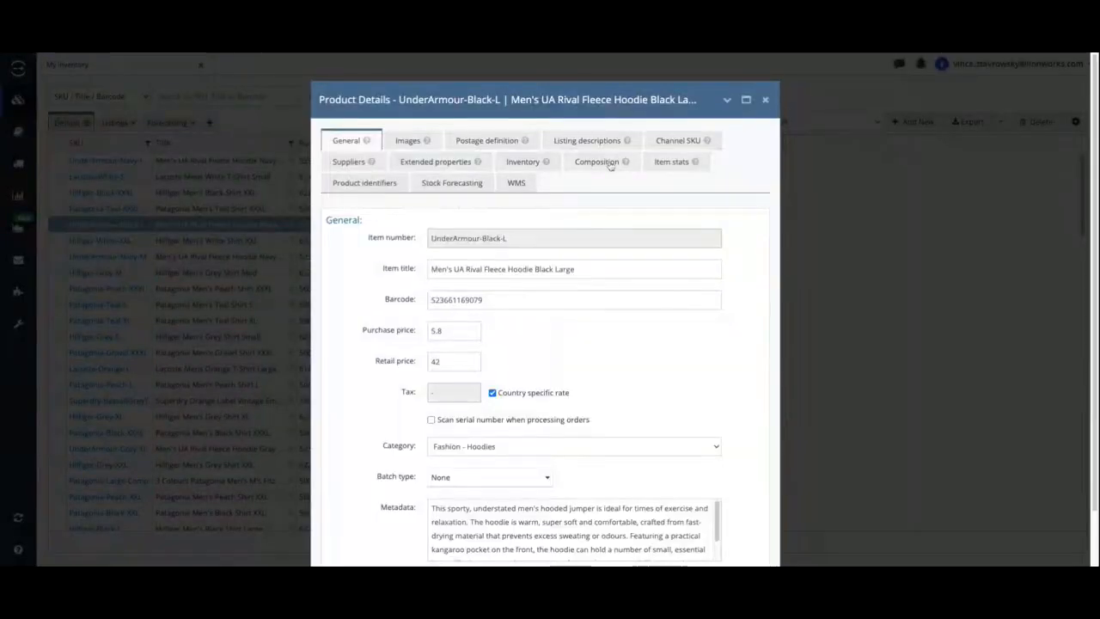
left_click(395, 184)
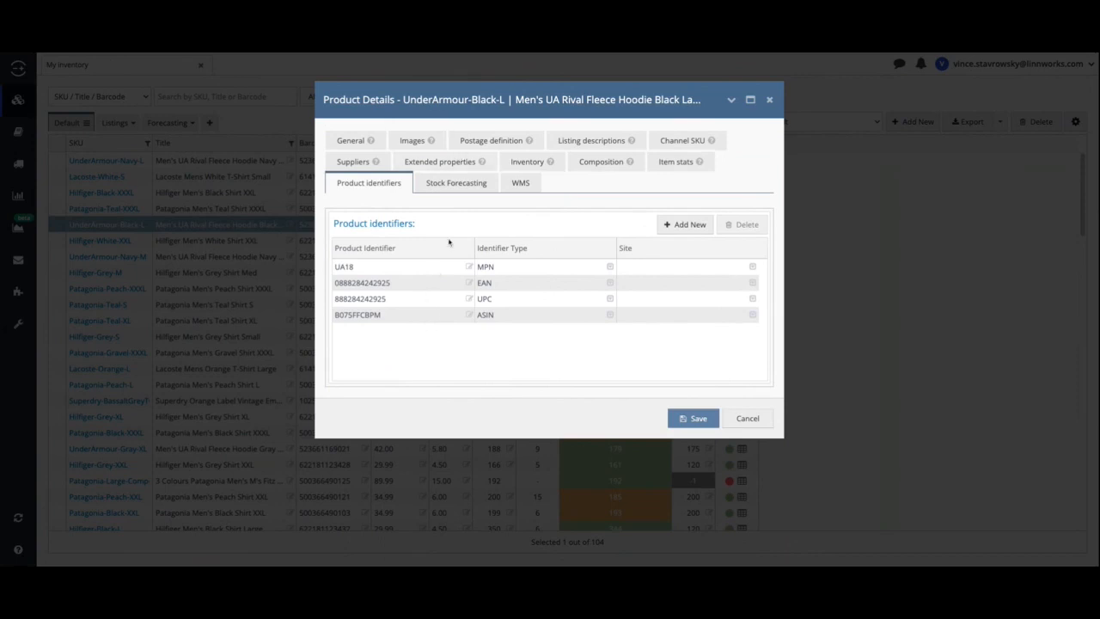
left_click(431, 189)
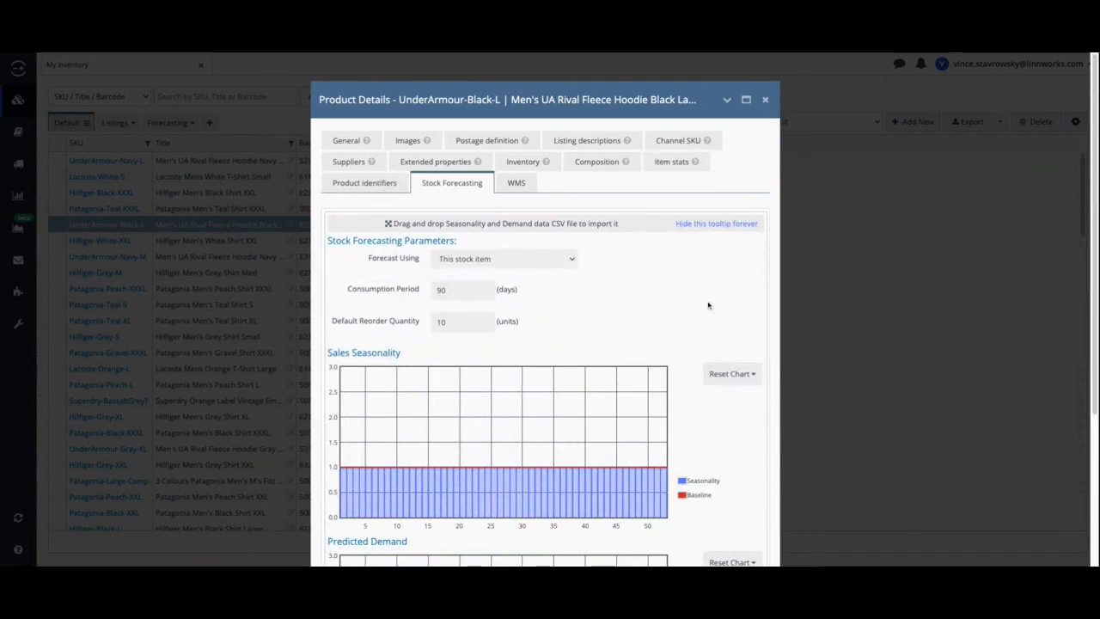
scroll(716, 291, "down", 1)
scroll(718, 291, "down", 1)
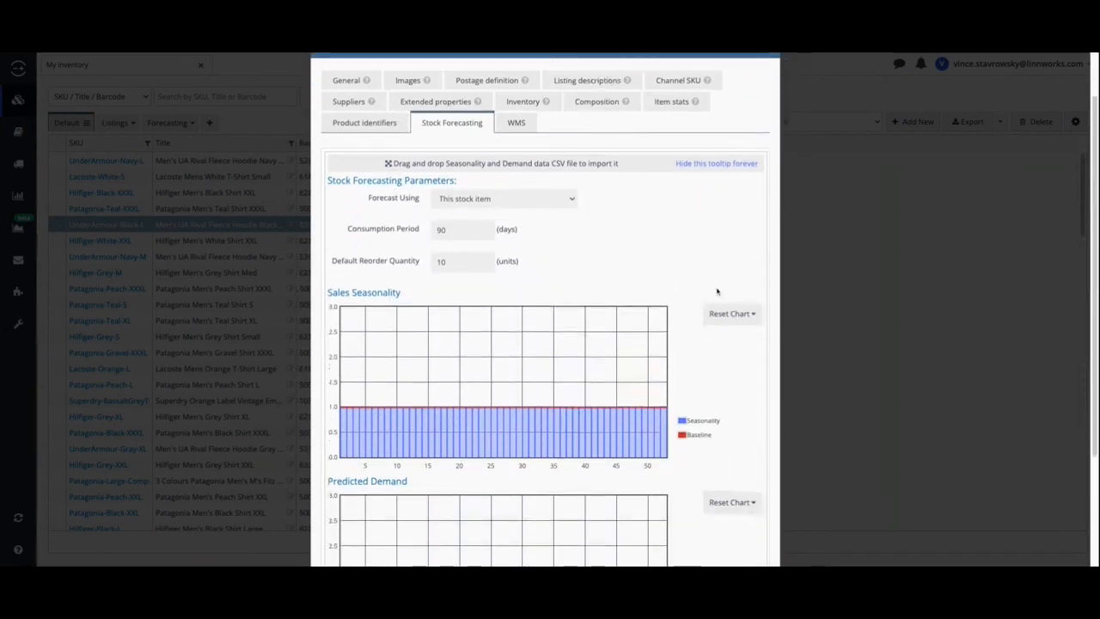
scroll(693, 246, "up", 2)
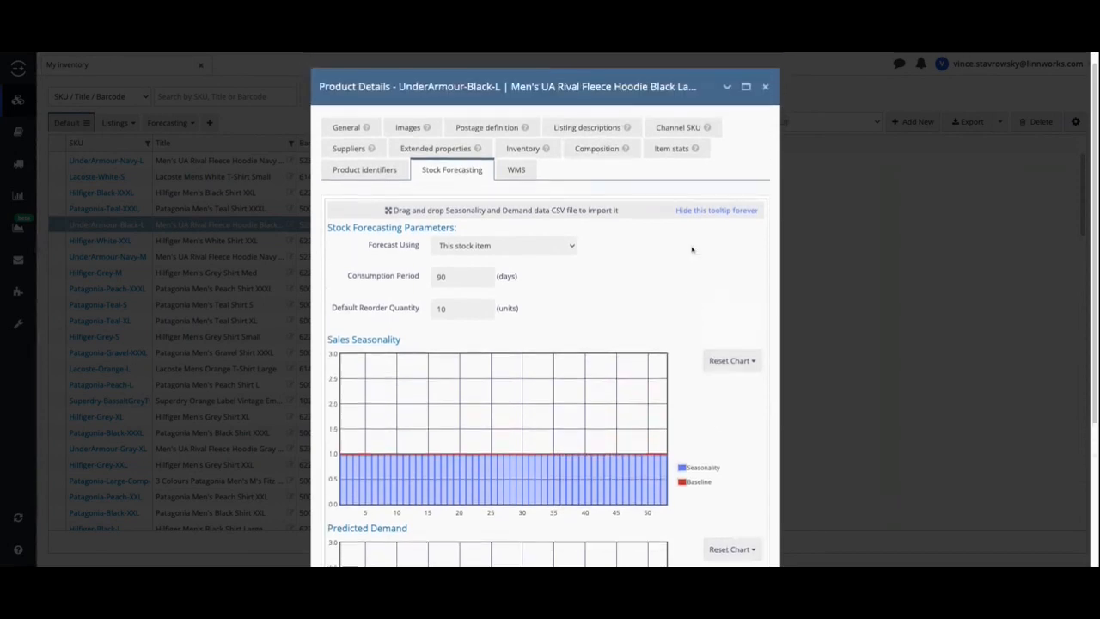
left_click(765, 92)
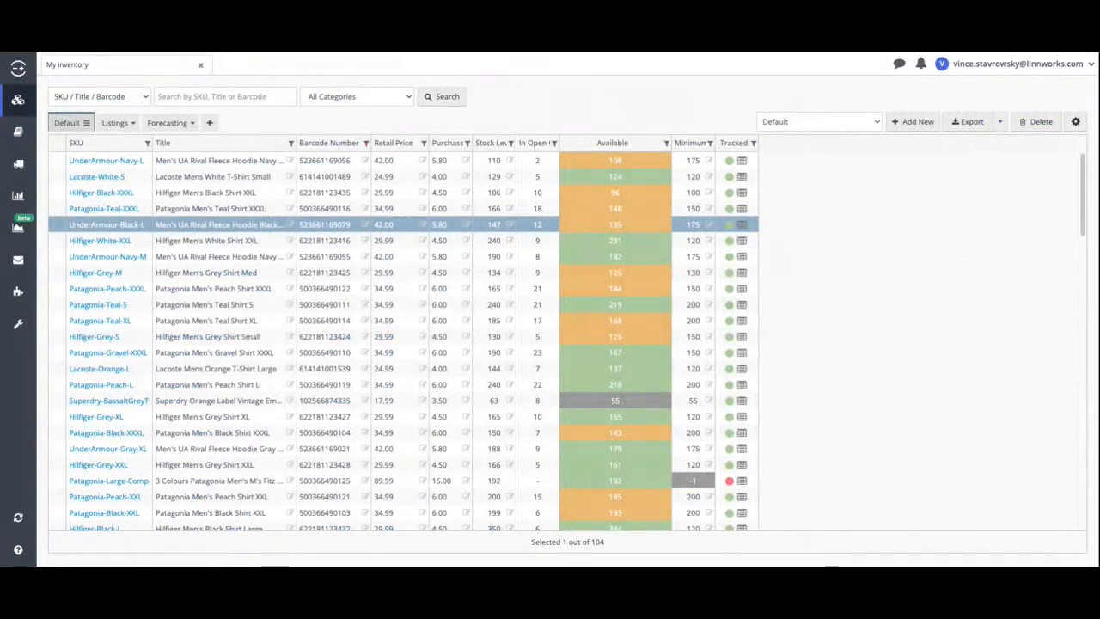
Step: In the Listings view, create Amazon US listing templates for UnderArmour-Navy-L through Hilfiger-White-XXL with the T-shirts (US) configurator
left_click(115, 123)
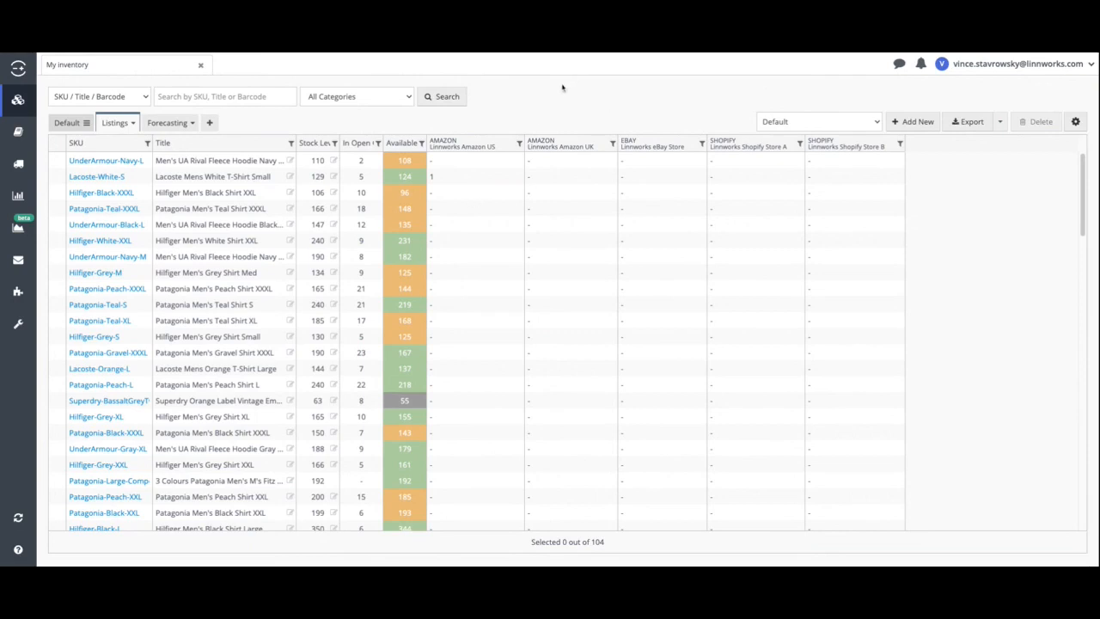
left_click(495, 165)
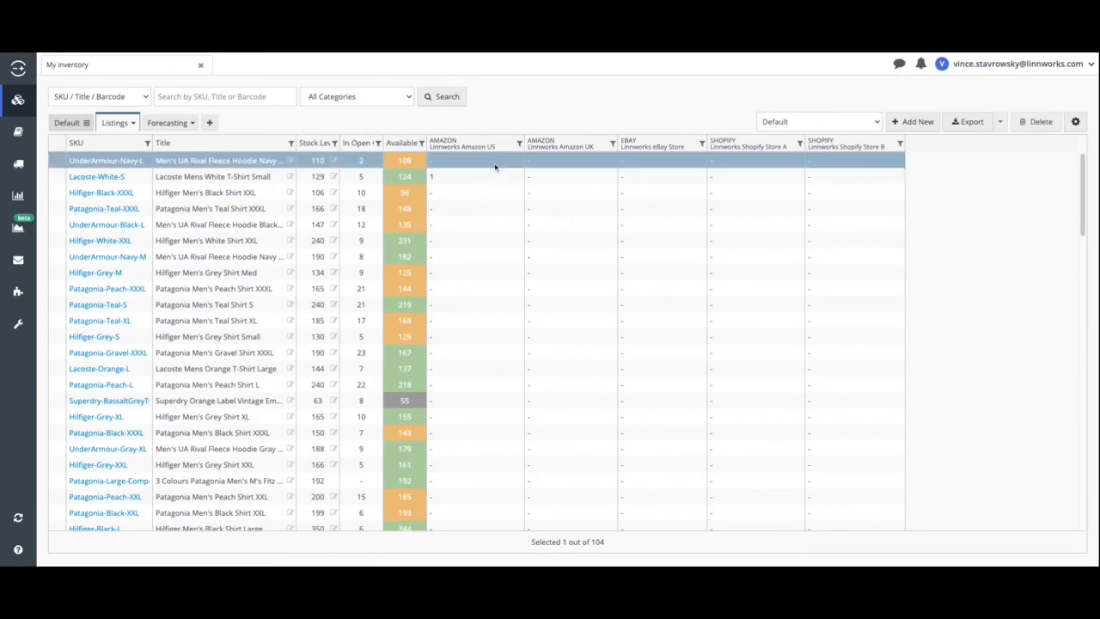
left_click(477, 248, "shift")
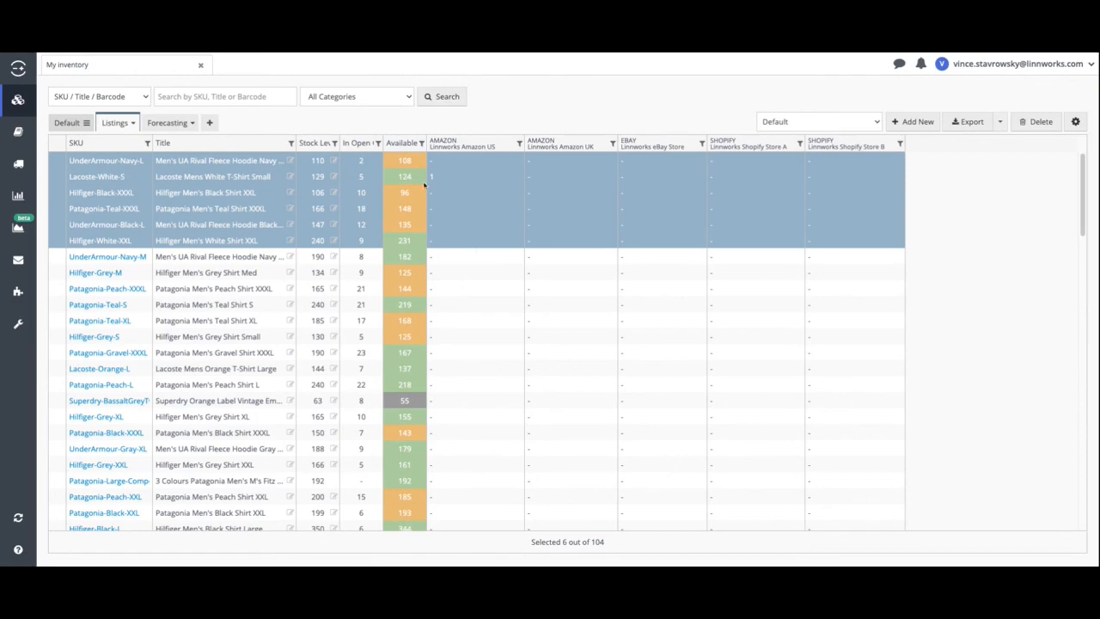
right_click(489, 214)
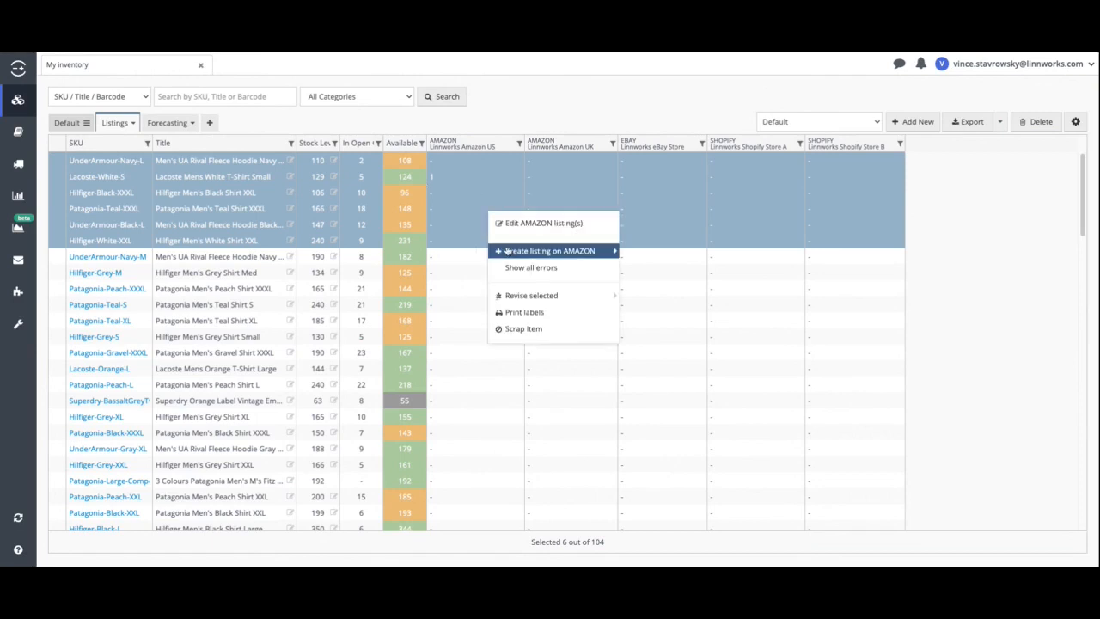
left_click(508, 251)
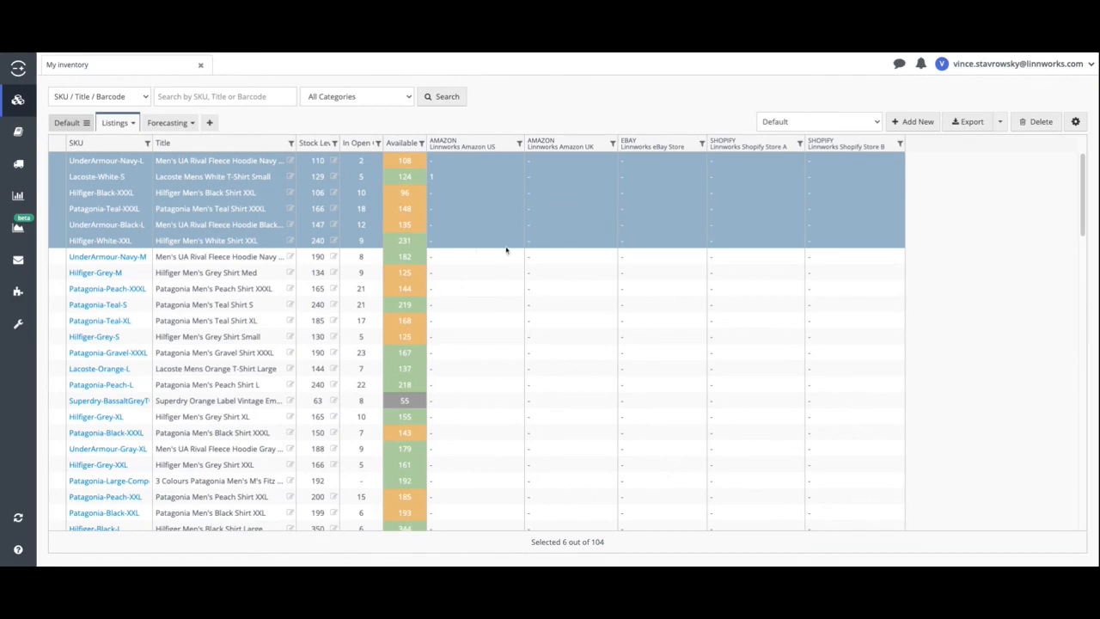
right_click(475, 207)
mouse_move(494, 248)
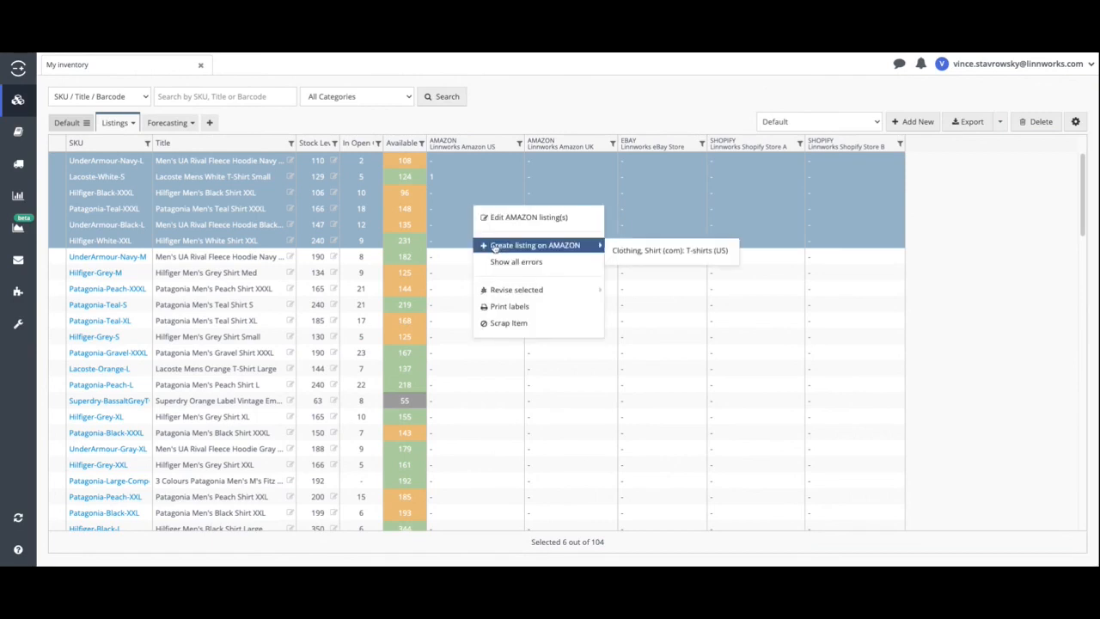
left_click(645, 251)
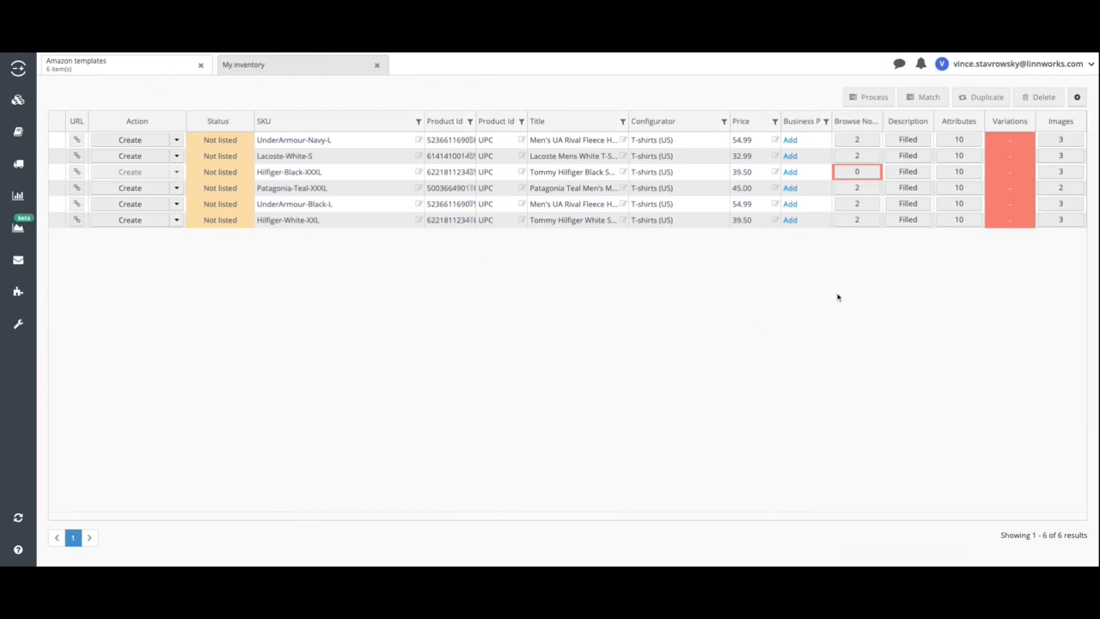
Step: Look through the selected and available browse nodes of the Lacoste-White-S template and close them without saving
left_click(860, 160)
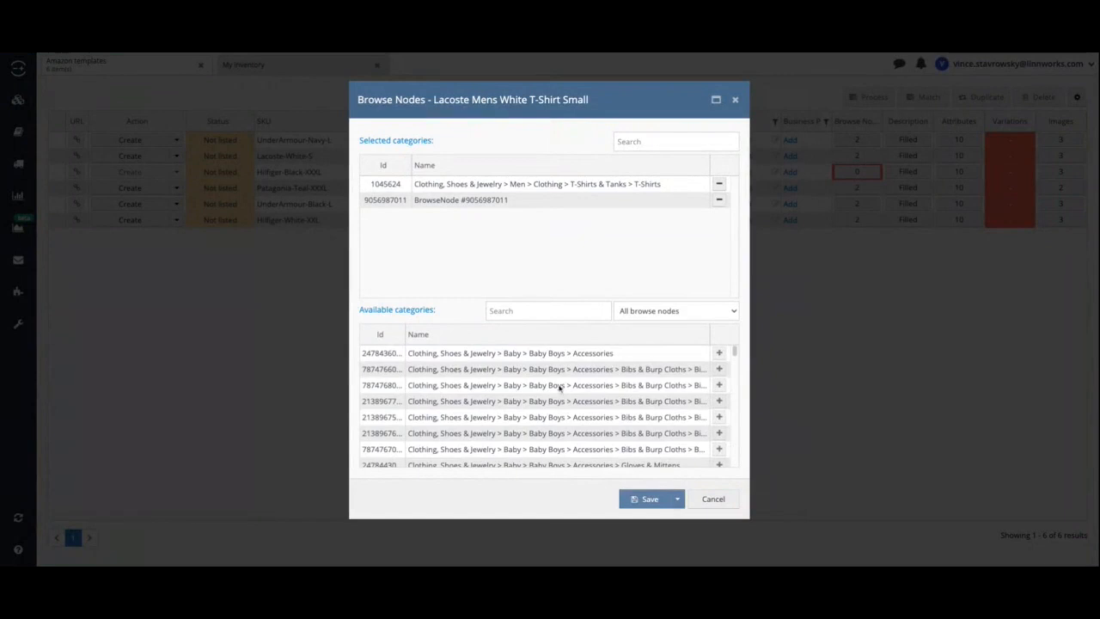
left_click_drag(734, 352, 734, 379)
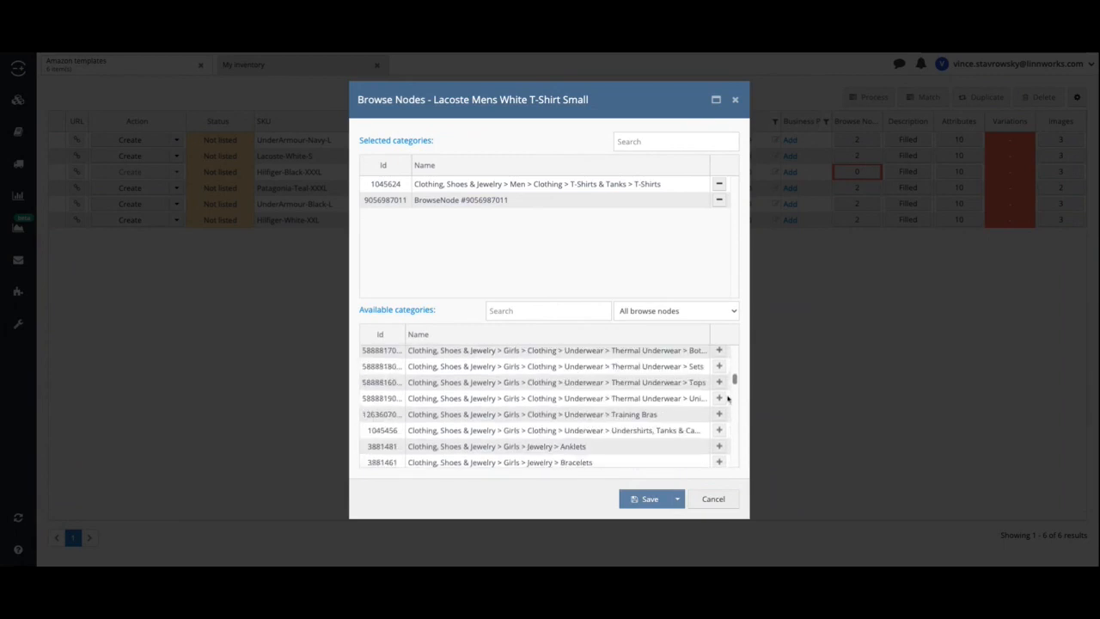
left_click(713, 499)
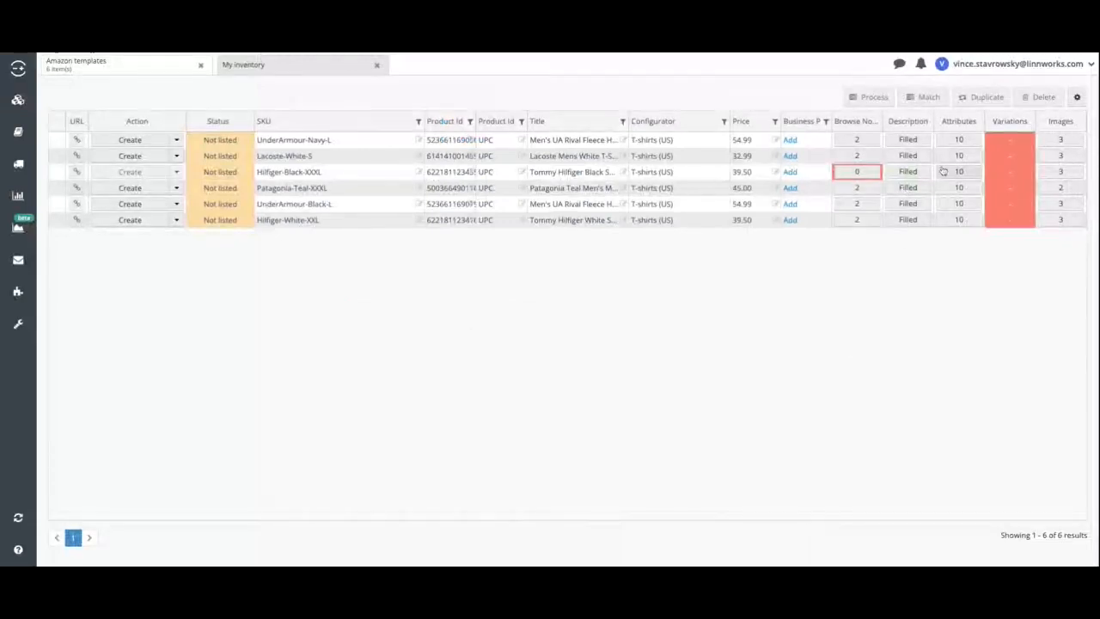
Step: Try replacing "Icon T-Shirt from Tommy Hilfiger" in Hilfiger-Black-XXXL's Amazon description with the PRODUCT_LISTING_TITLE tag
left_click(909, 172)
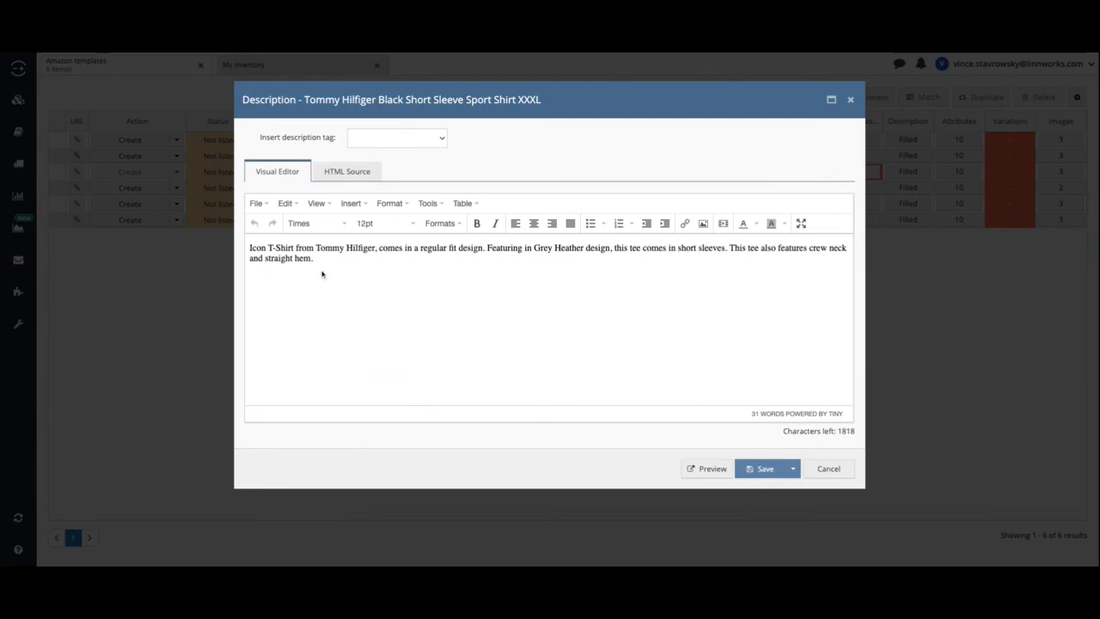
double_click(252, 248)
left_click_drag(250, 249, 376, 248)
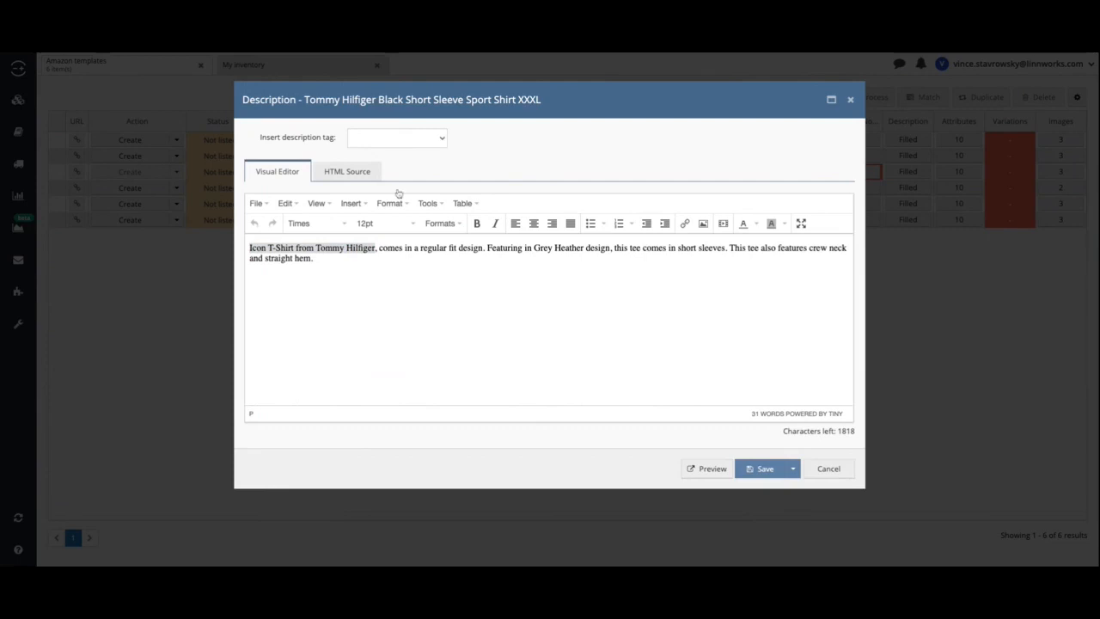
left_click(352, 313)
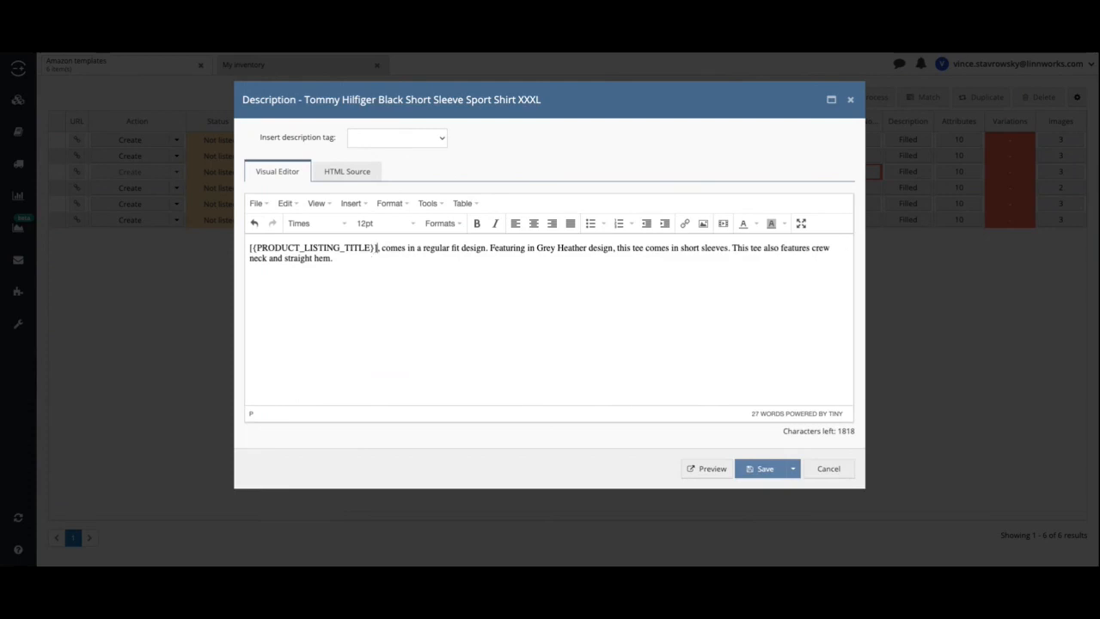
Step: Try replacing "Grey Heather" in the description with the PRODUCT_PROPERTY_COLOUR tag, and discard the description changes
double_click(311, 248)
left_click(343, 315)
left_click(344, 248)
left_click_drag(536, 249, 588, 248)
left_click(391, 293)
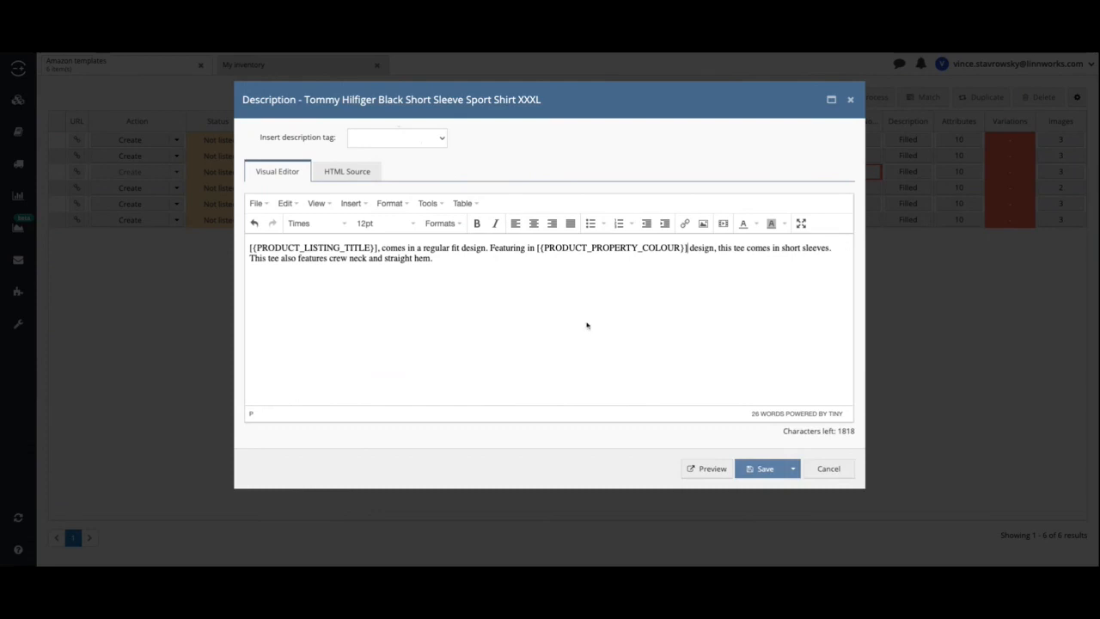
left_click(828, 470)
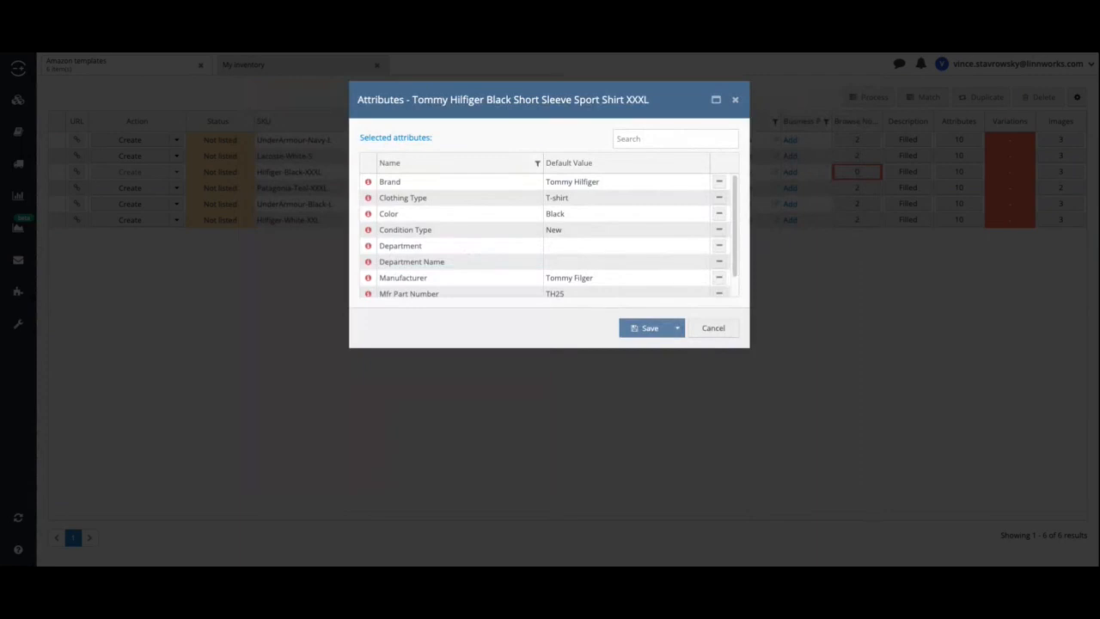
Step: Look through the listing attributes of Hilfiger-Black-XXXL, from Brand to Size, and close them without saving
scroll(546, 234, "down", 1)
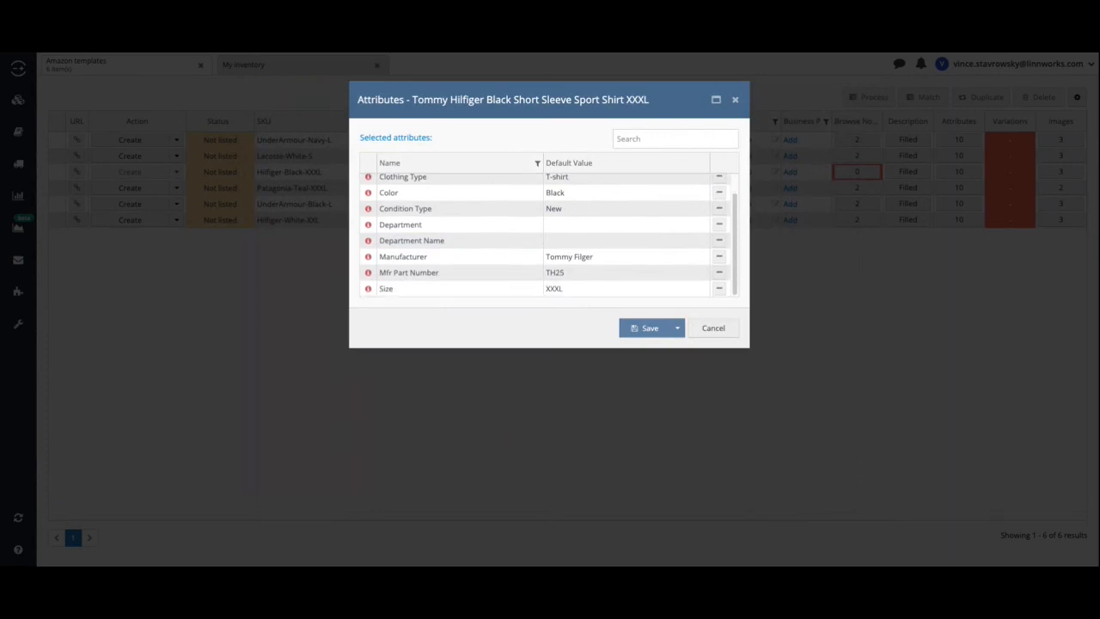
scroll(547, 234, "up", 1)
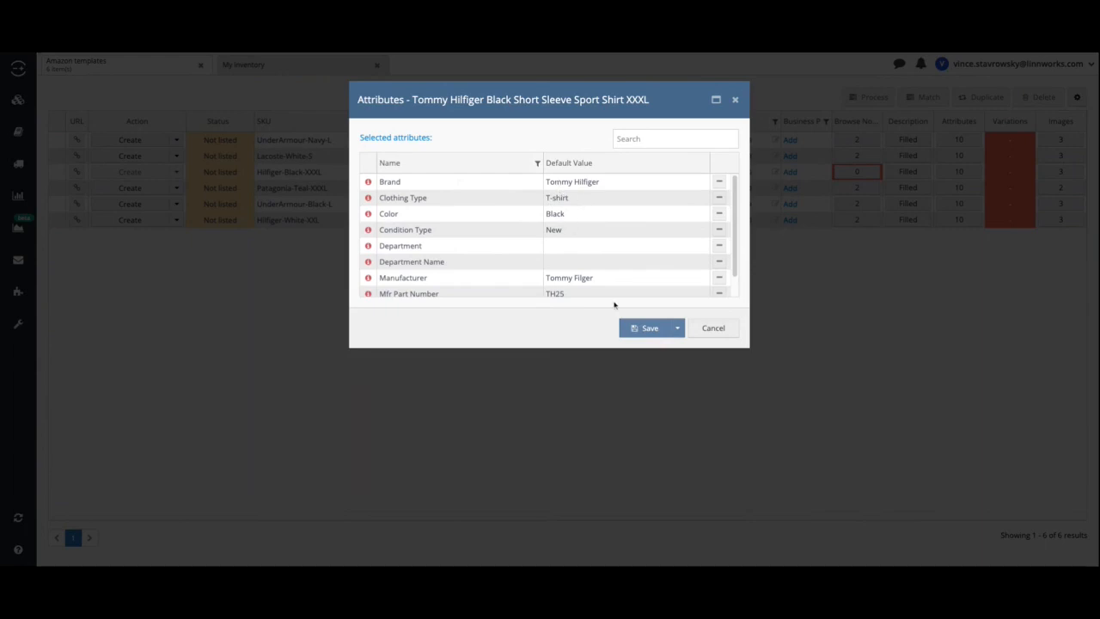
scroll(613, 229, "down", 1)
scroll(613, 229, "up", 1)
left_click(704, 328)
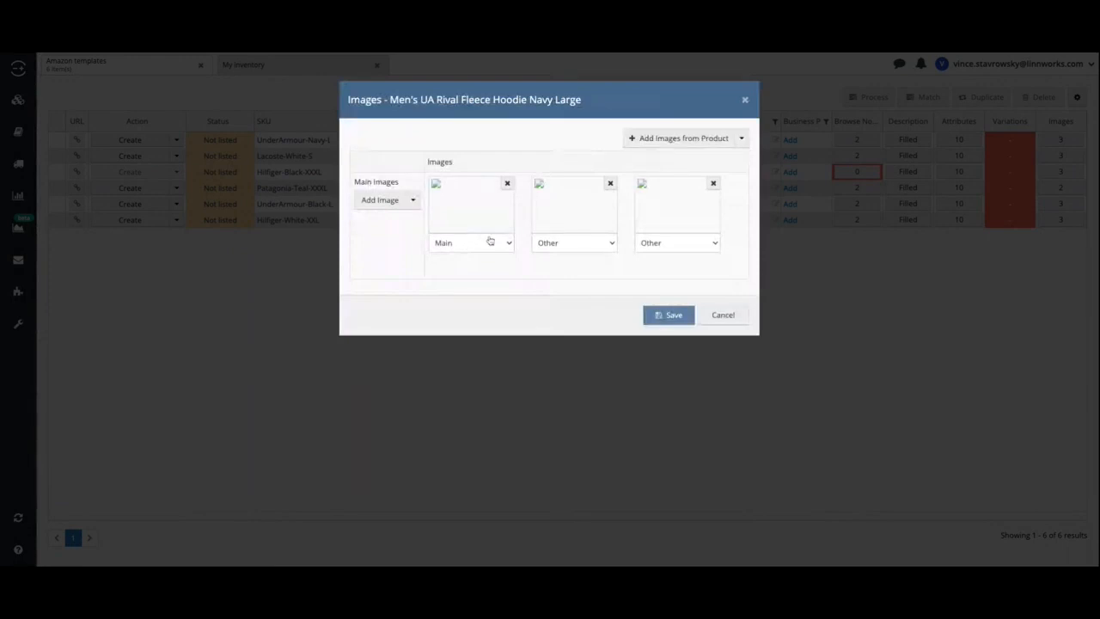
Step: Leave the navy hoodie's images unsaved, view the listing images of Hilfiger-Black-XXXL and close them without saving
left_click(714, 316)
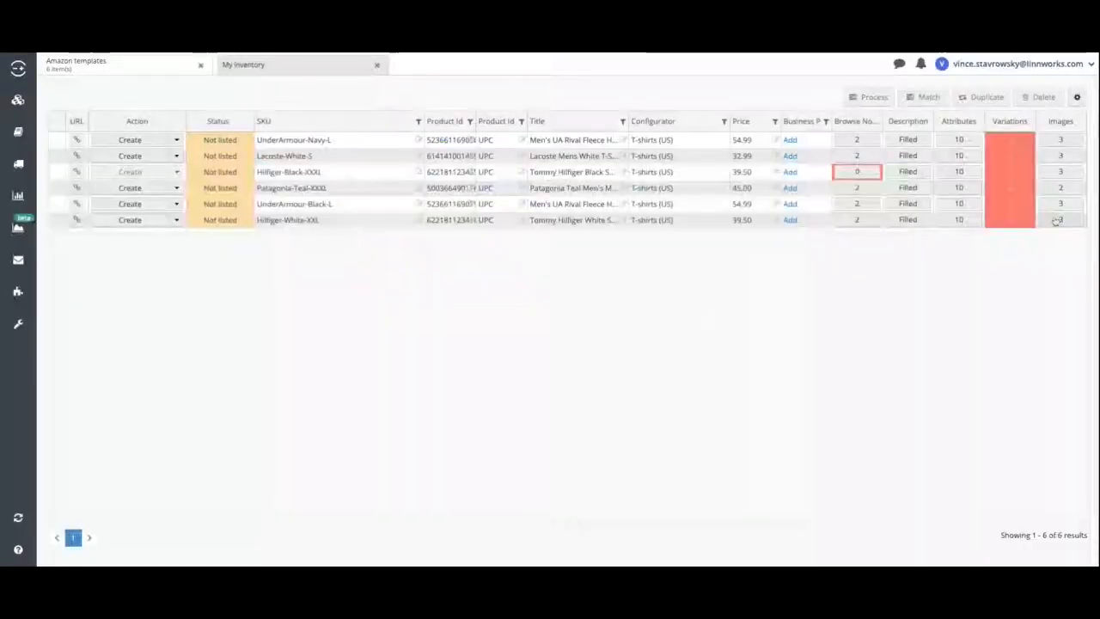
left_click(1062, 173)
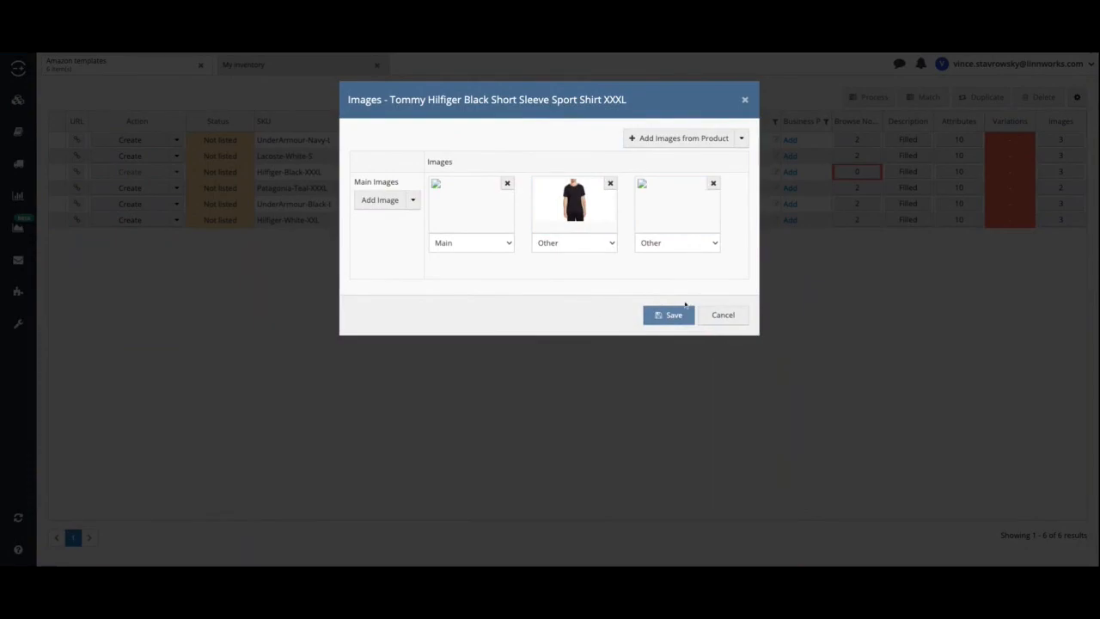
left_click(723, 317)
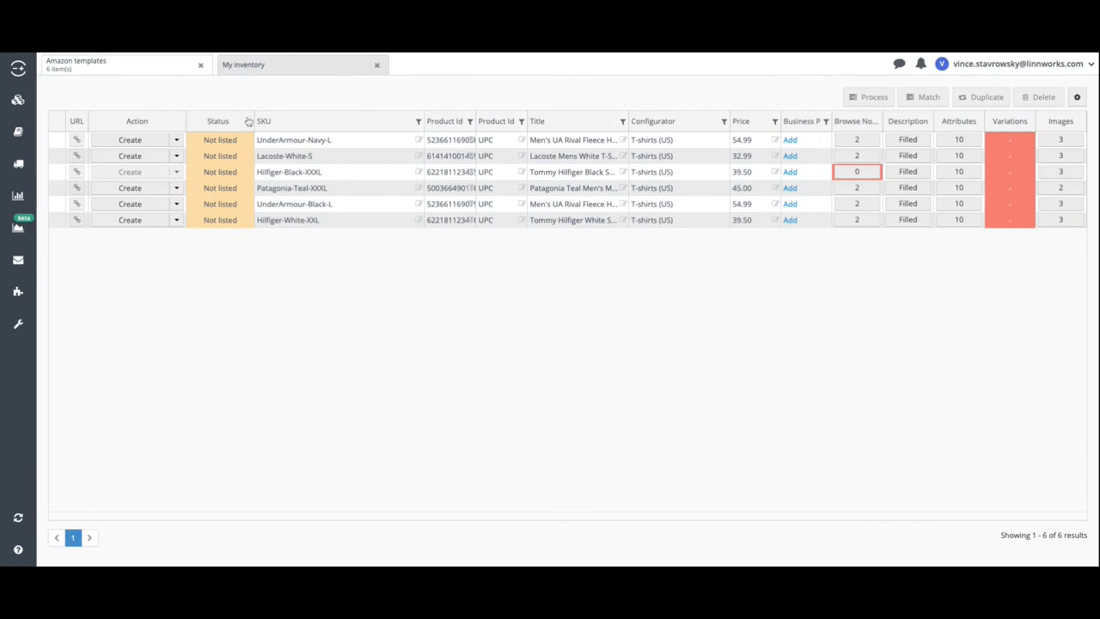
Step: Close the Amazon templates, switch the inventory to the Forecasting view and check the actions offered for Hilfiger-Black-XXXL
left_click(204, 65)
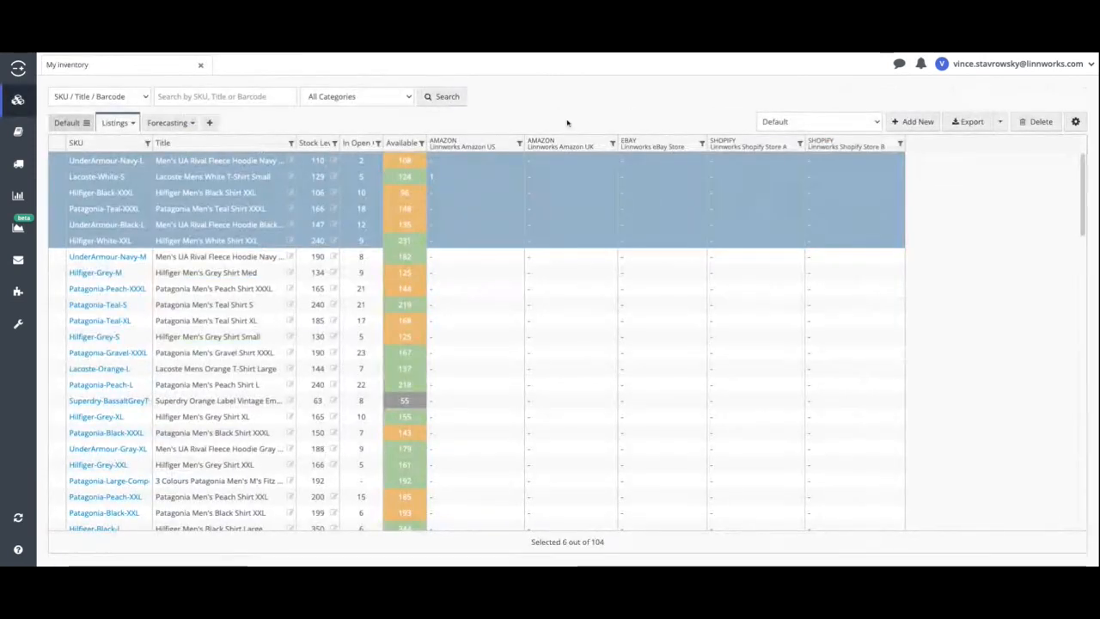
left_click(159, 125)
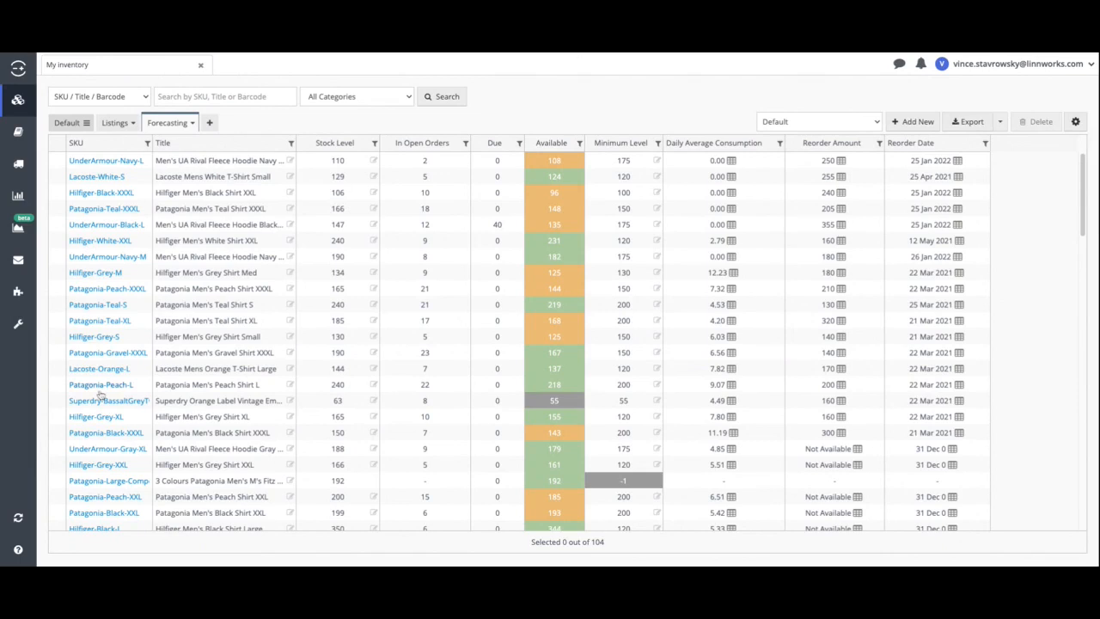
right_click(116, 197)
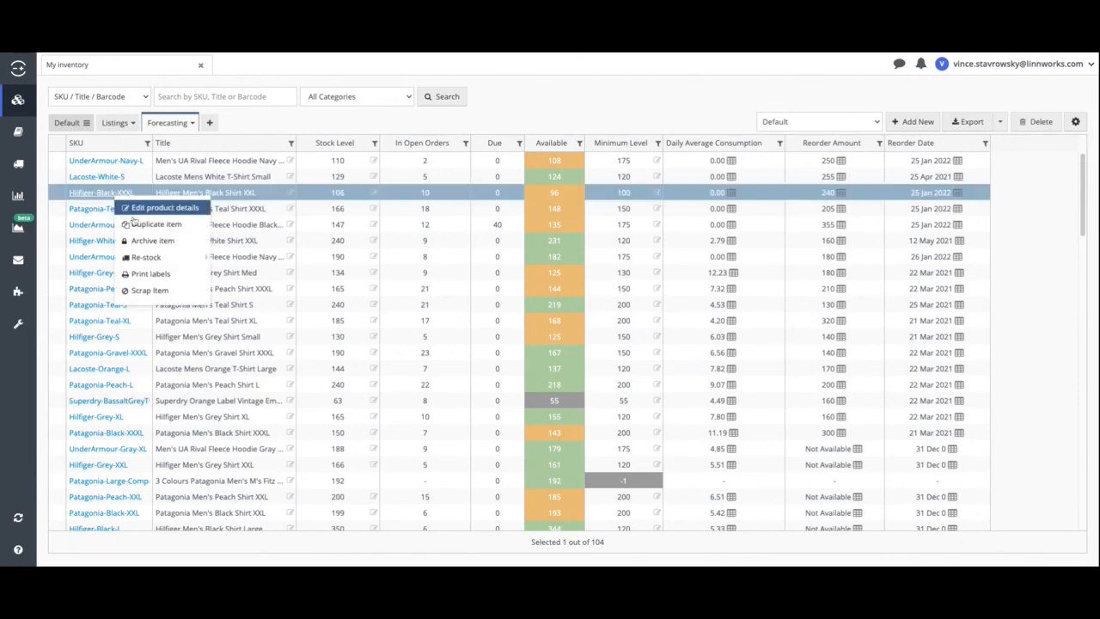
mouse_move(146, 256)
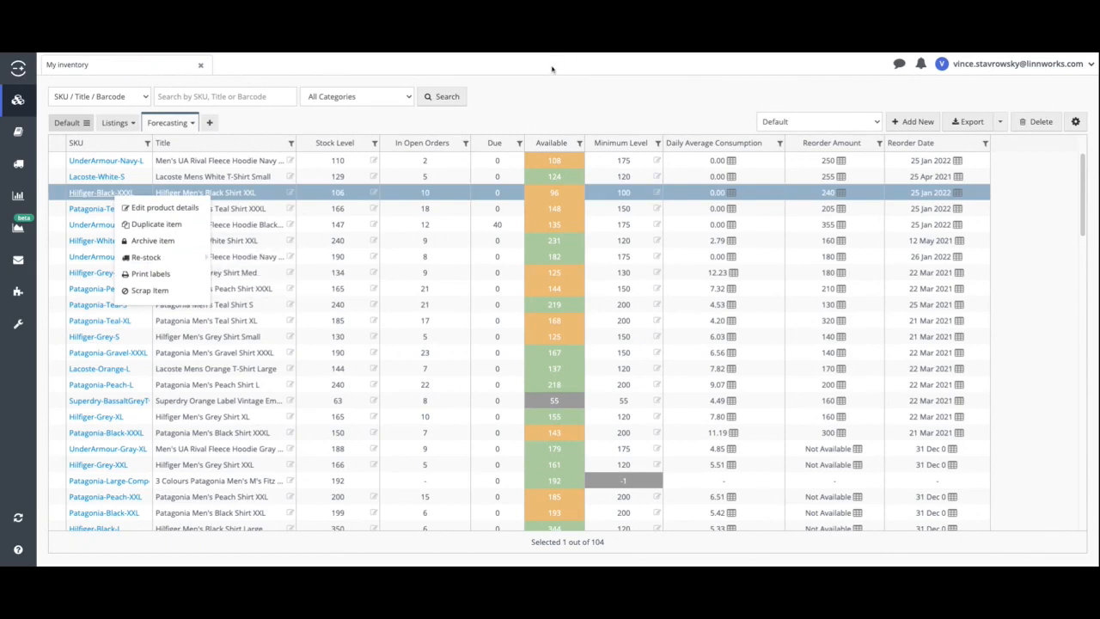
left_click(546, 97)
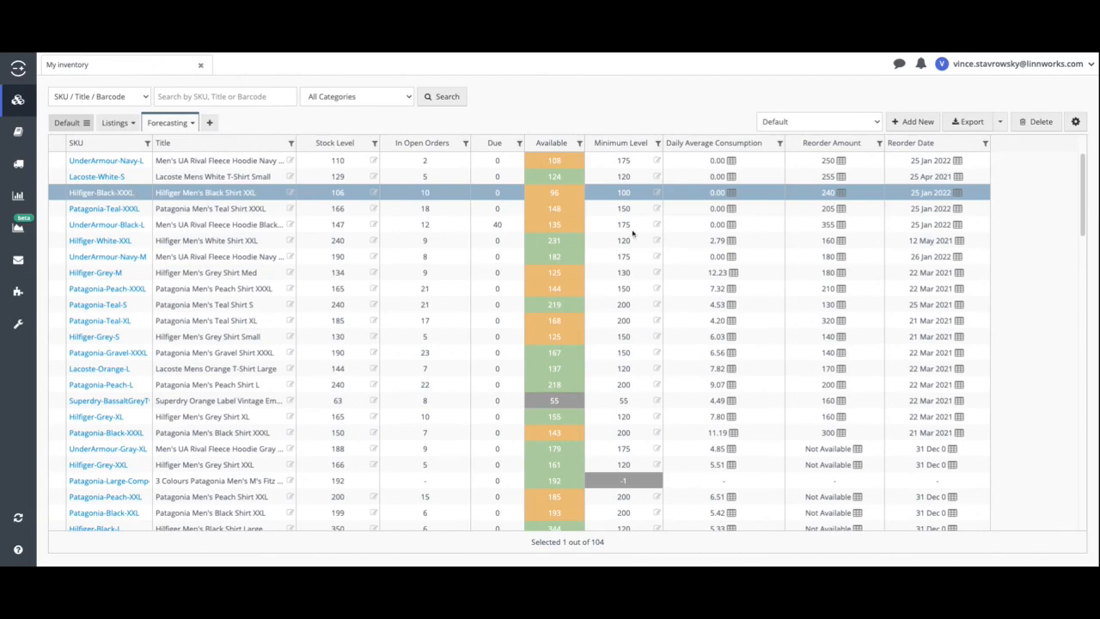
Step: Start a re-stock of Hilfiger-White-XXL using Smart Calculate with the Default Supplier
left_click(684, 242)
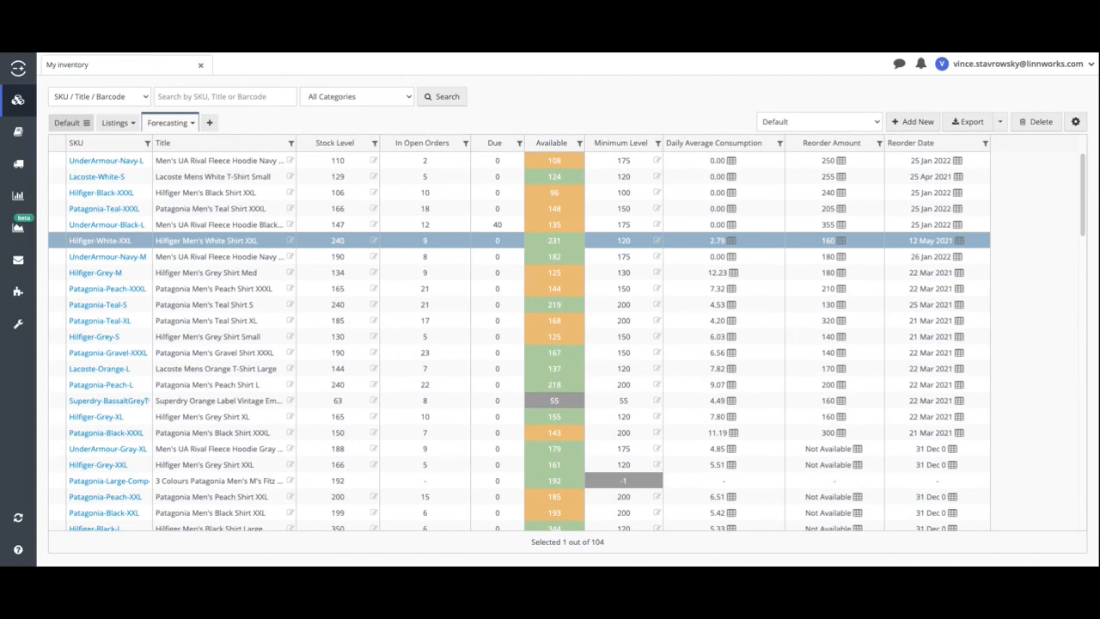
left_click(111, 242)
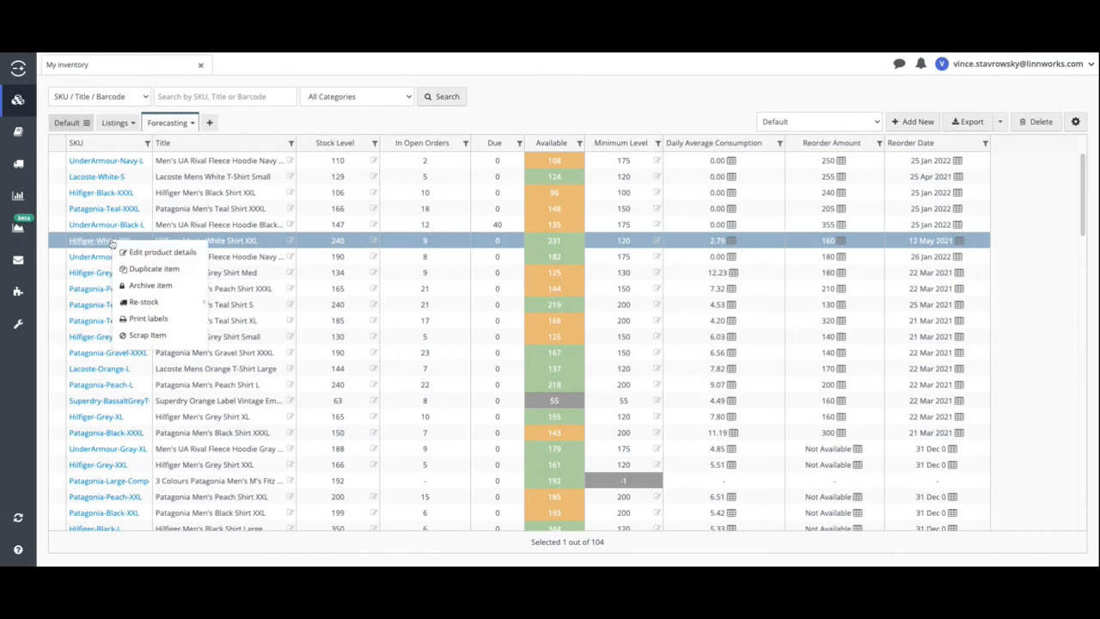
mouse_move(132, 305)
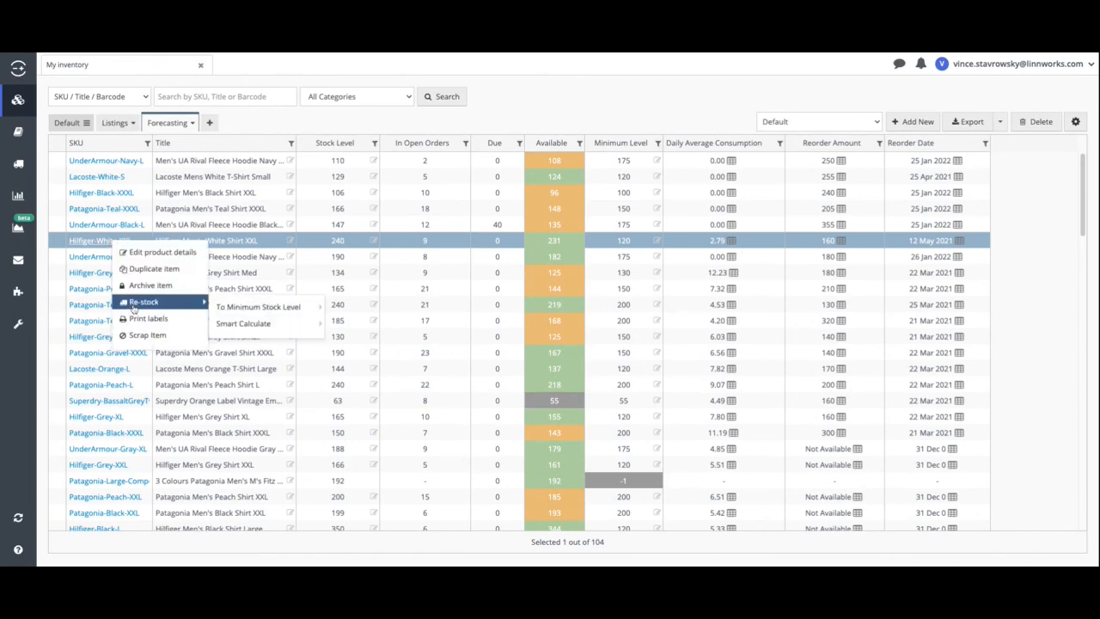
mouse_move(255, 307)
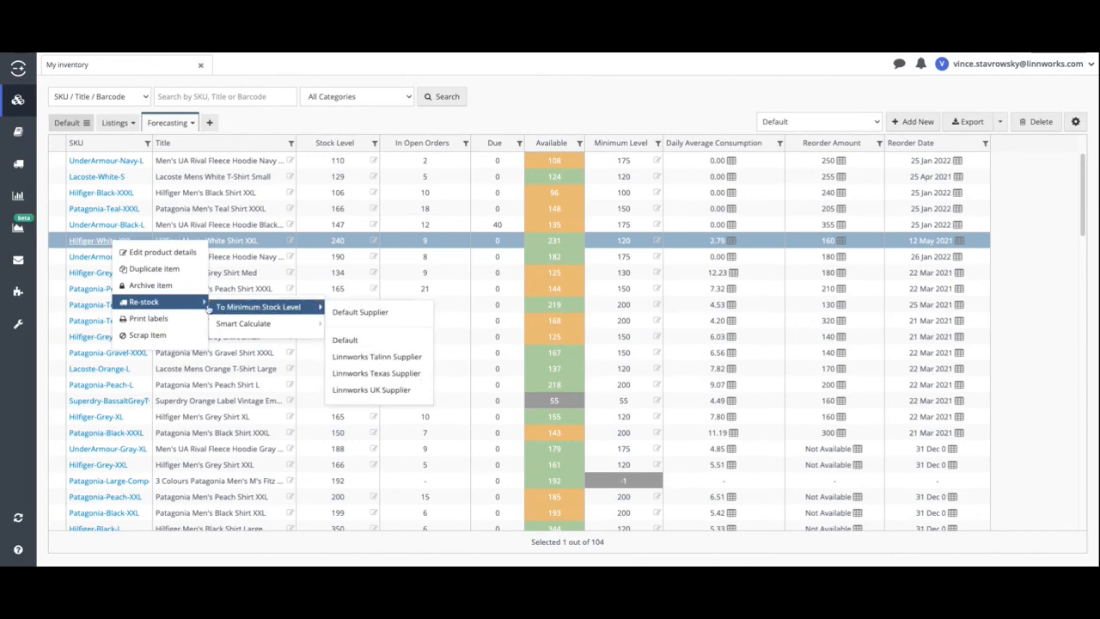
mouse_move(236, 328)
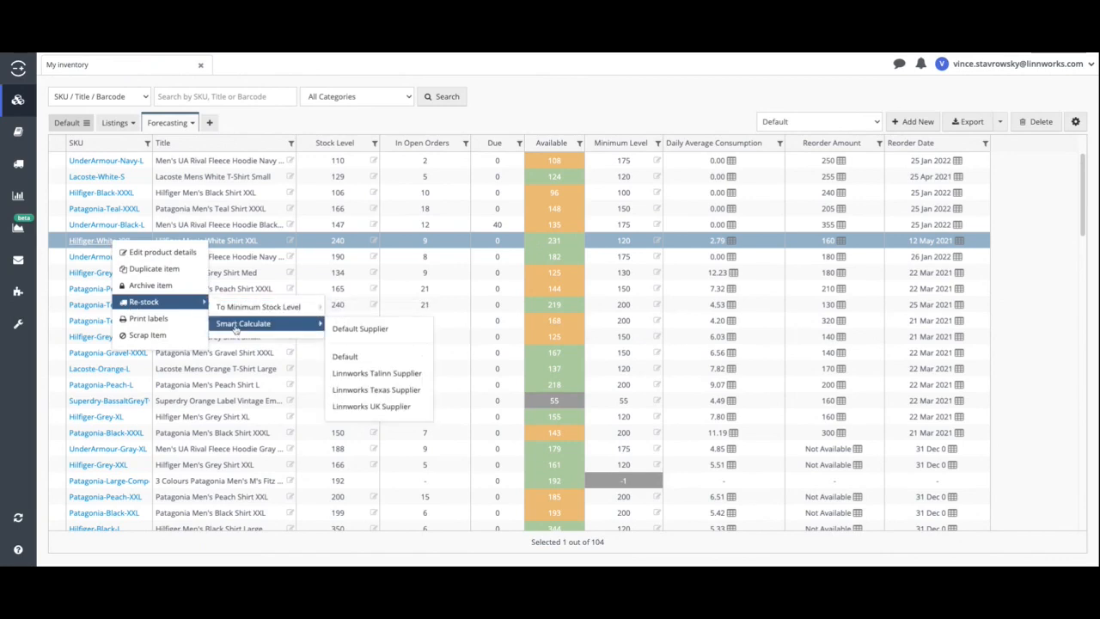
left_click(347, 329)
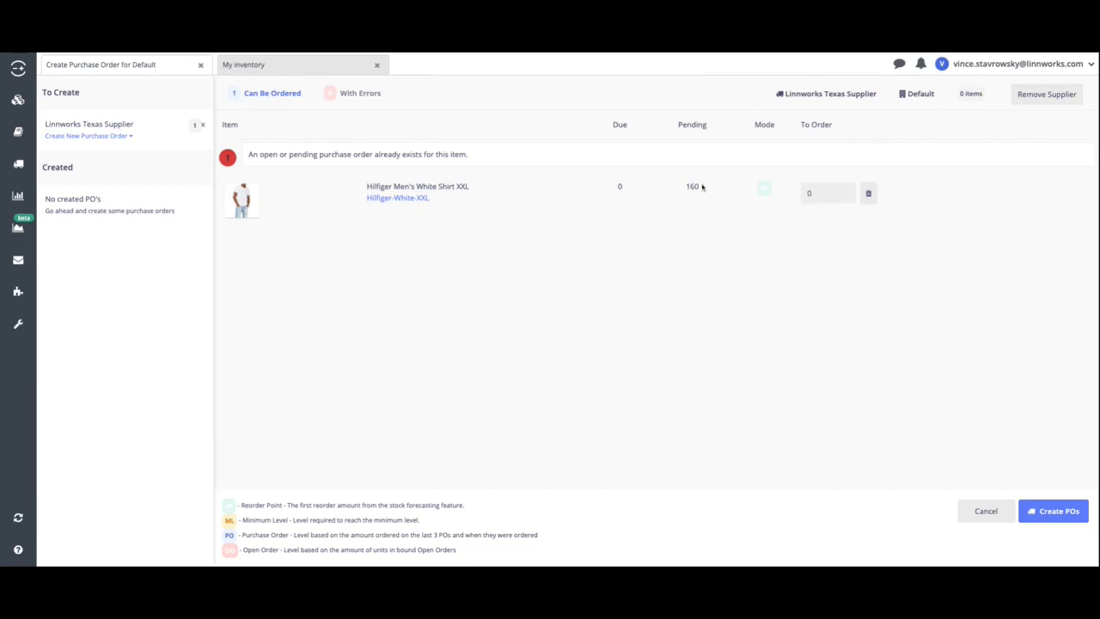
Step: Set the Hilfiger-White-XXL order quantity to 160 and create the purchase order for Linnworks Texas Supplier
left_click(826, 194)
type("160")
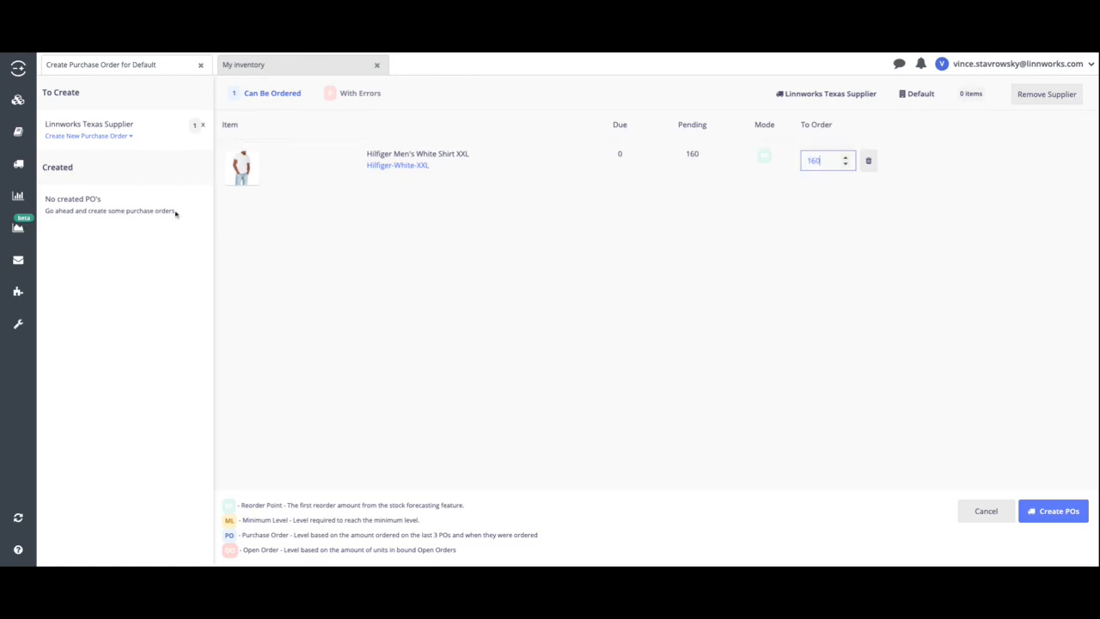
left_click(123, 136)
left_click(143, 146)
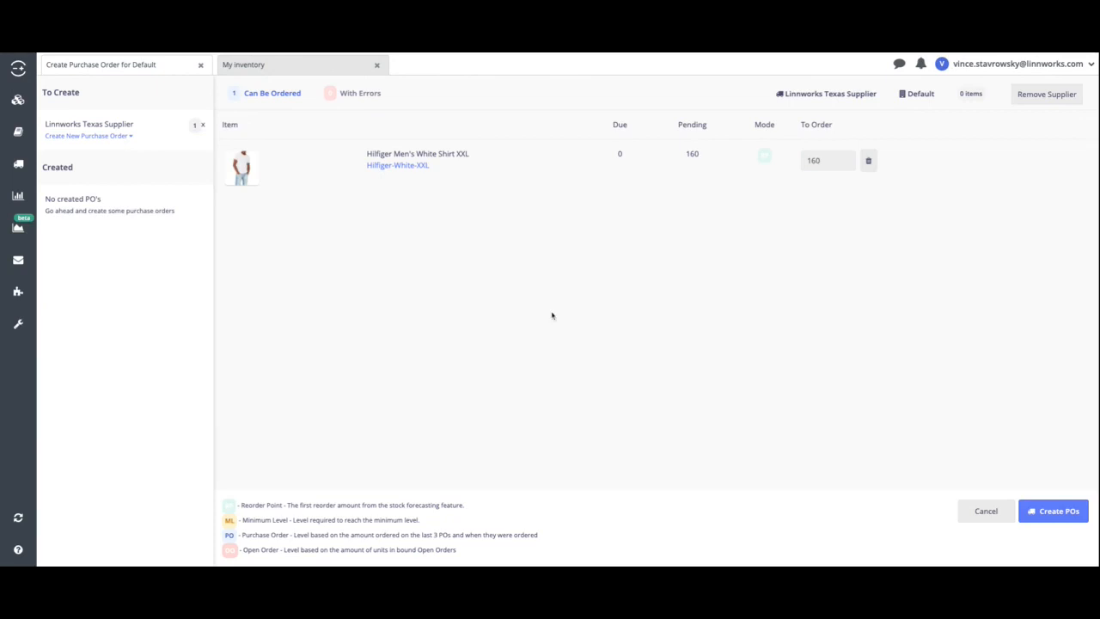
left_click(111, 137)
left_click(154, 147)
left_click(1050, 513)
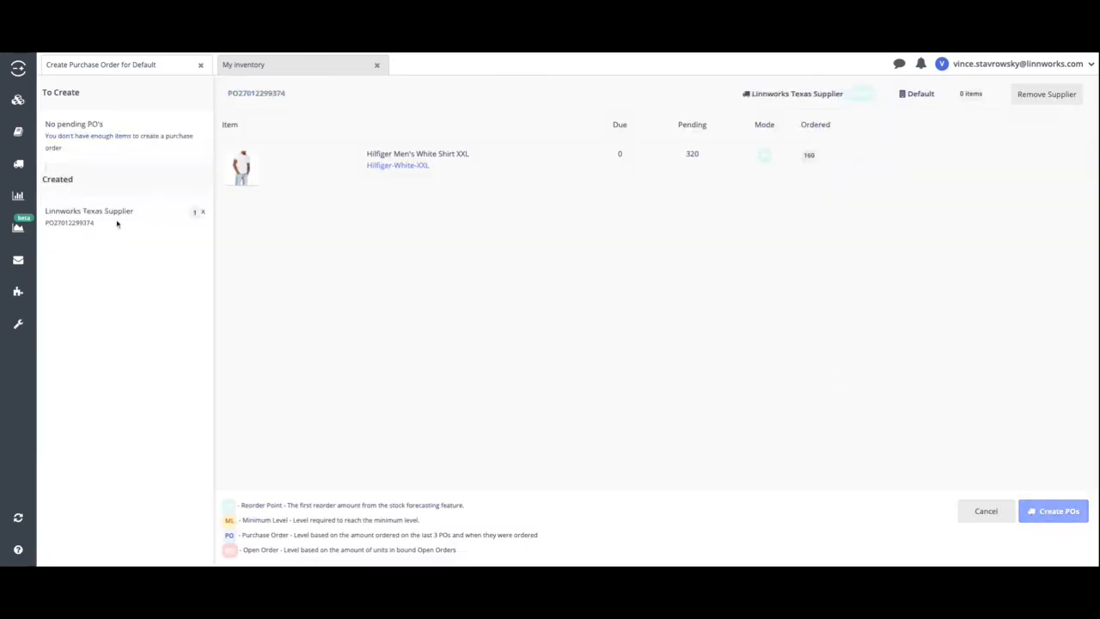
Step: Open the newly created Linnworks Texas Supplier purchase order and review its details
double_click(128, 213)
left_click(70, 225)
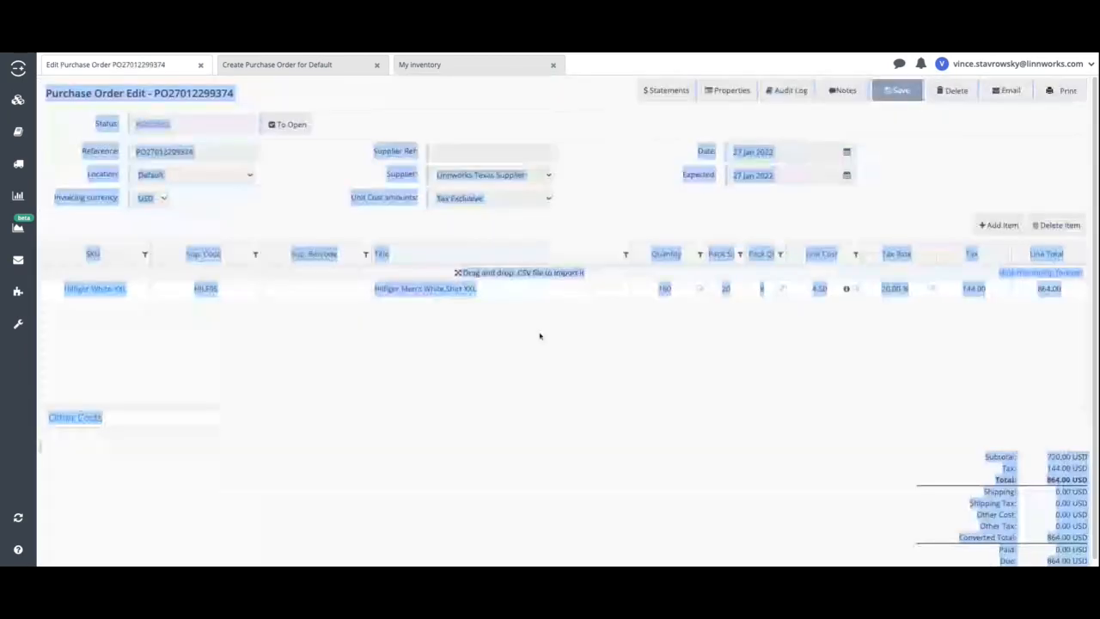
left_click(539, 336)
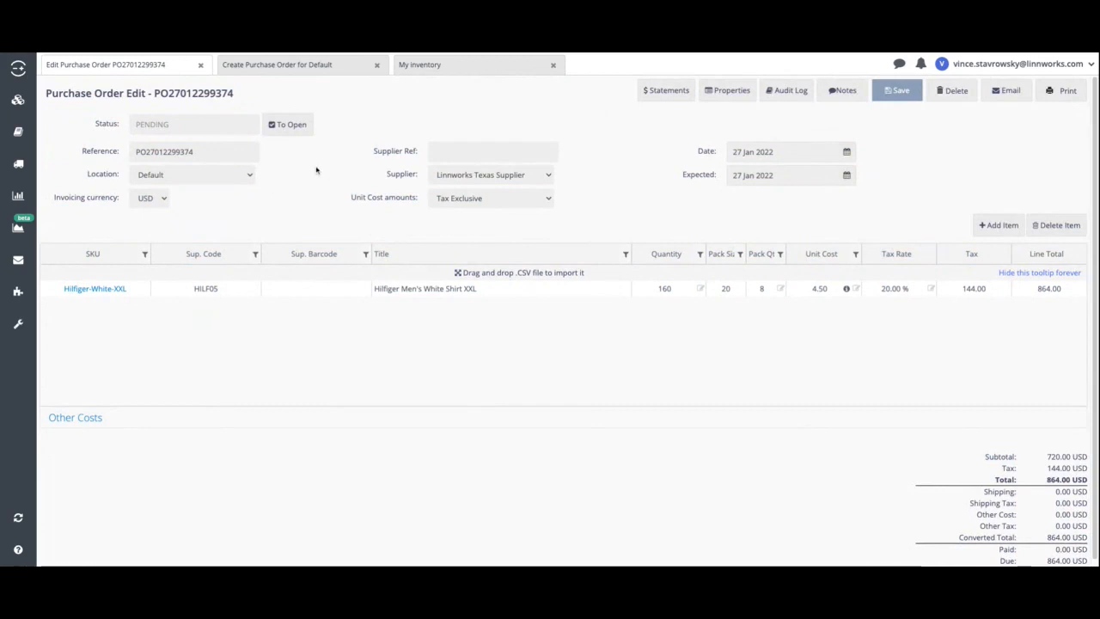
Step: View the order's Other Costs and its Allocation Method setting, and close the purchase order and the order creation page without further changes
left_click(94, 420)
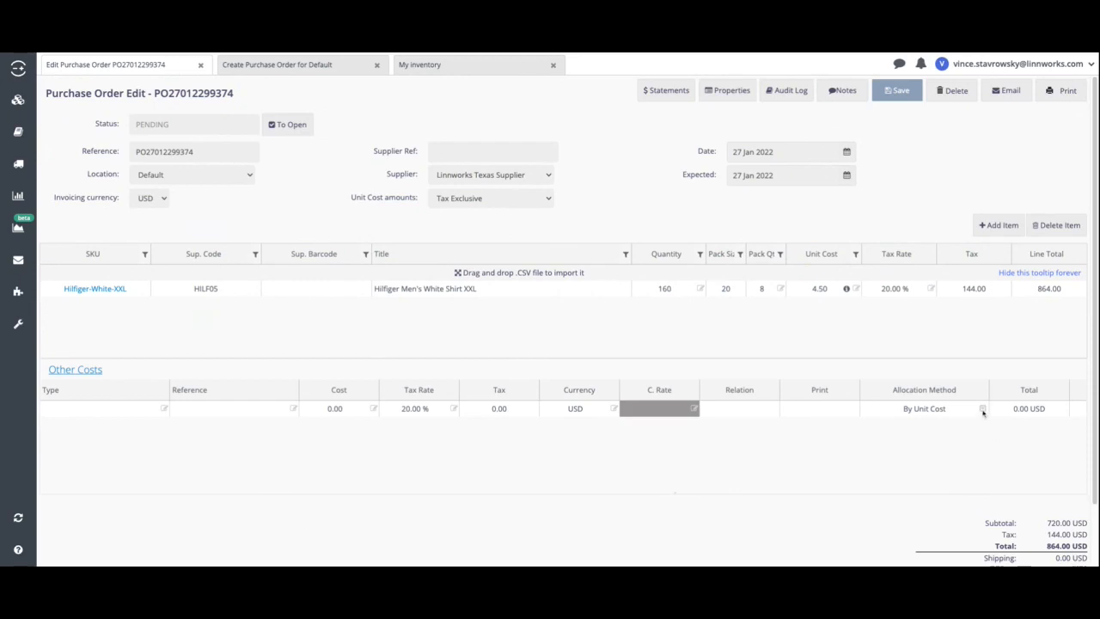
left_click(983, 410)
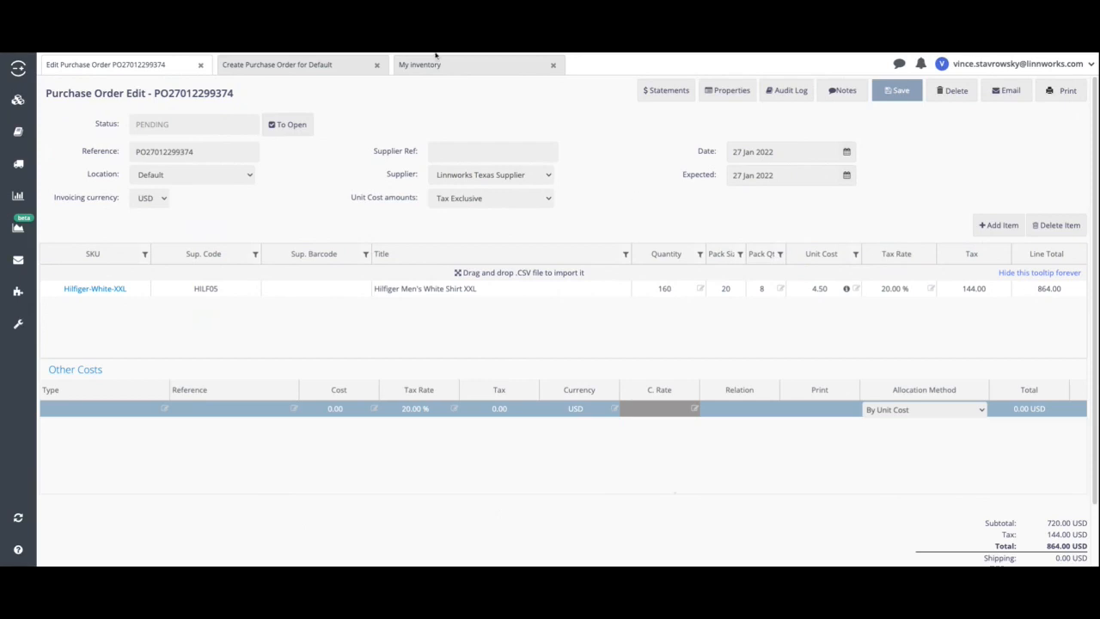
left_click(201, 65)
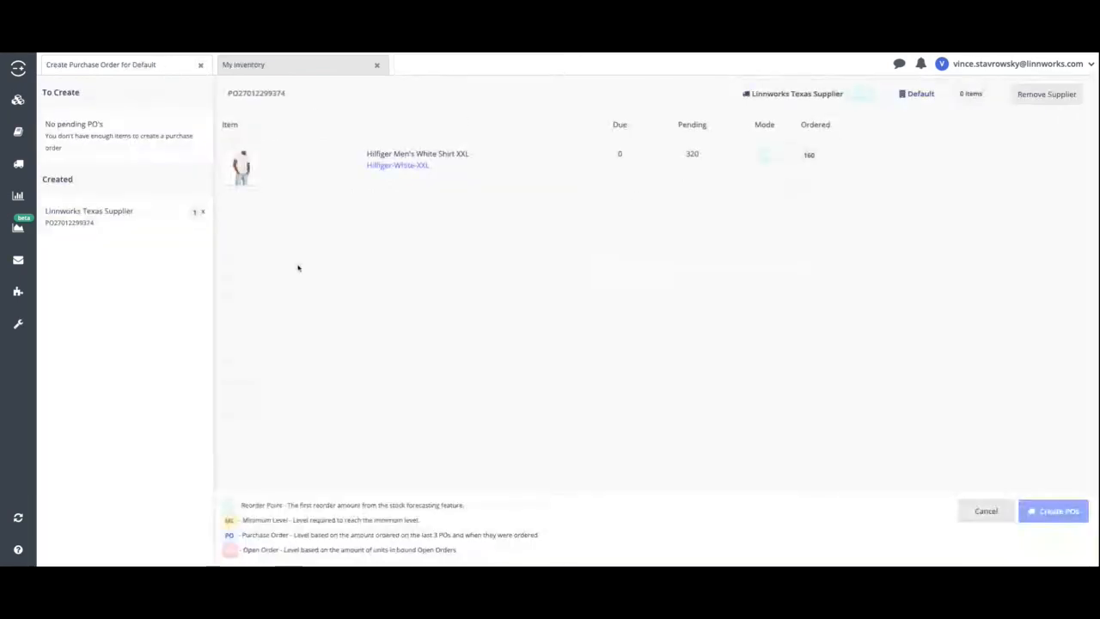
left_click(200, 65)
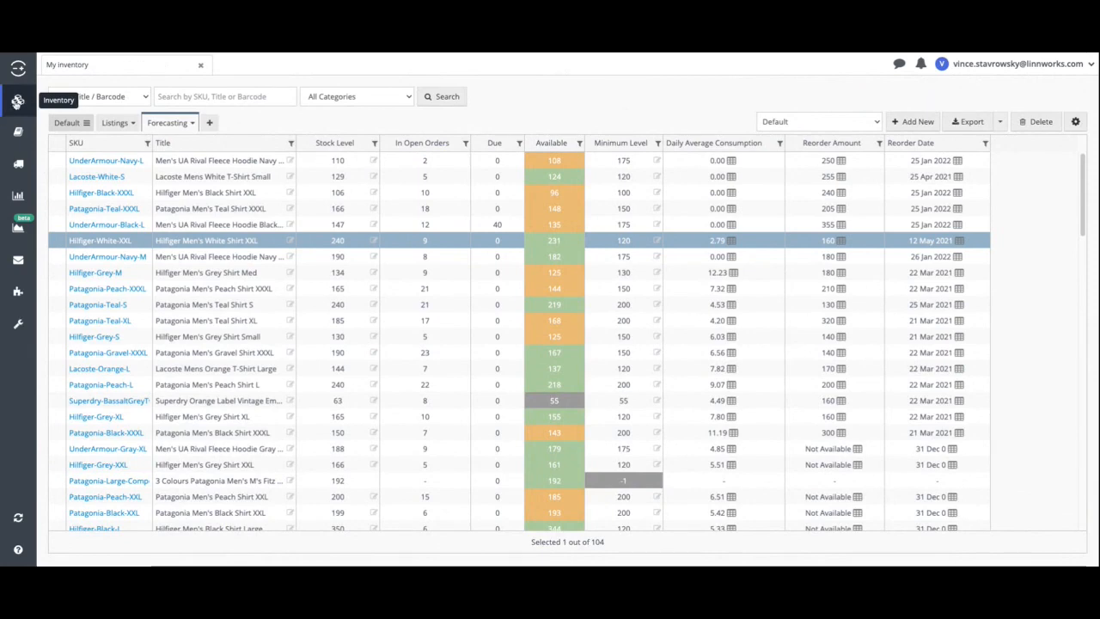
left_click(17, 101)
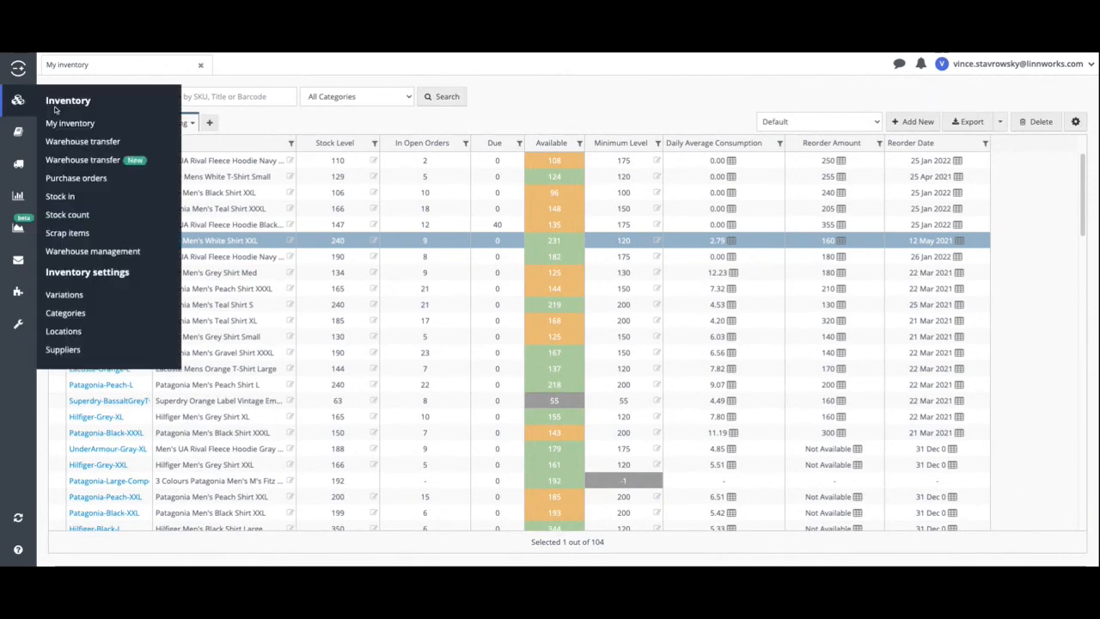
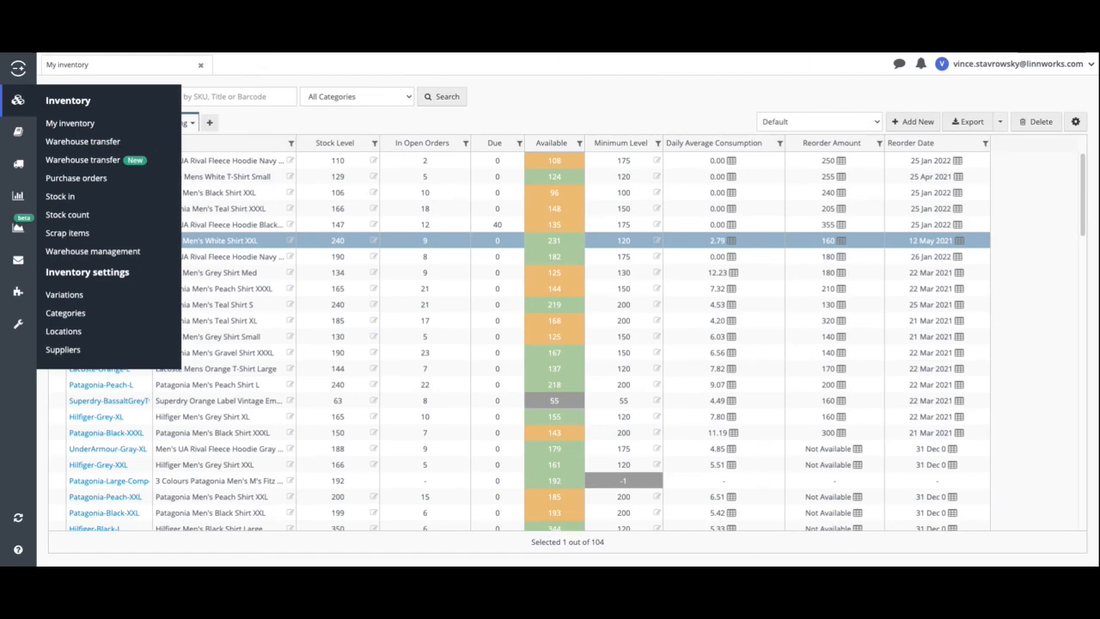
left_click(18, 100)
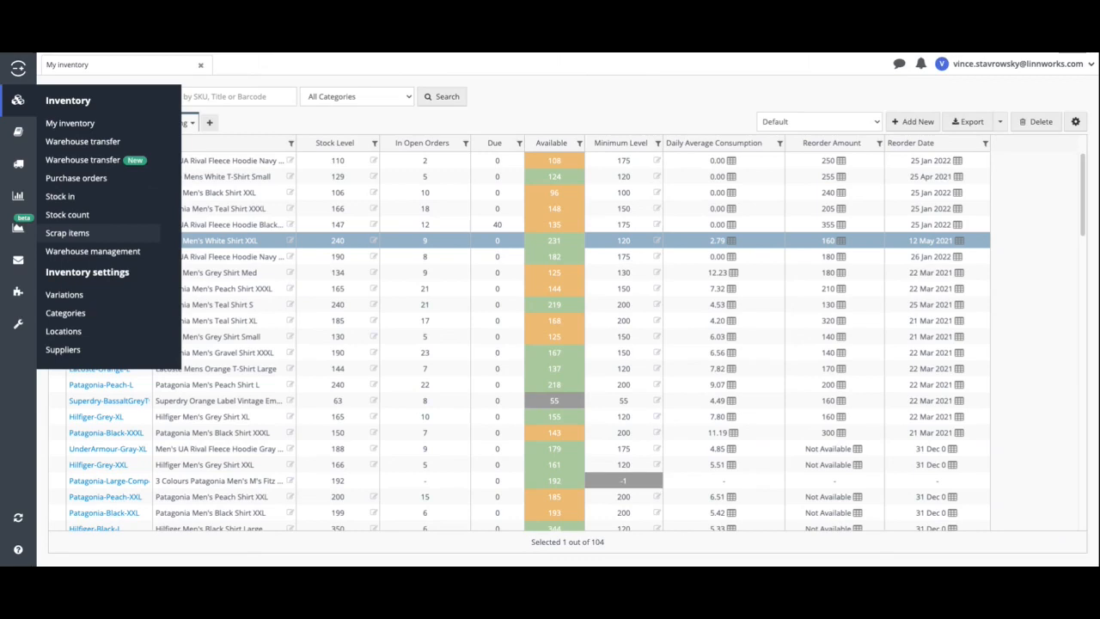
left_click(583, 101)
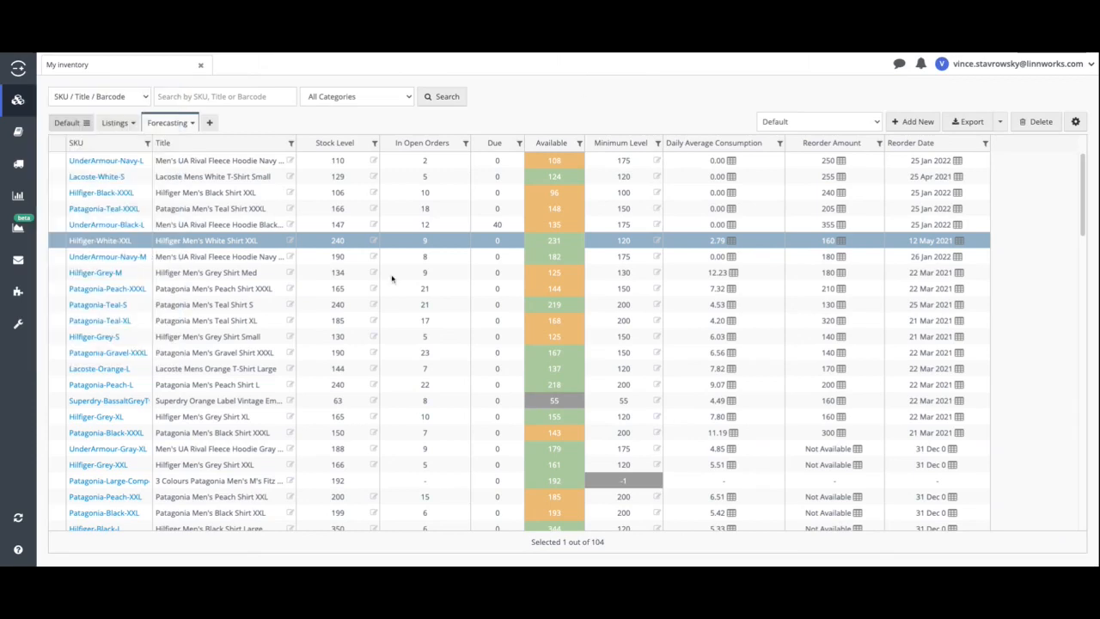
scroll(392, 278, "down", 1)
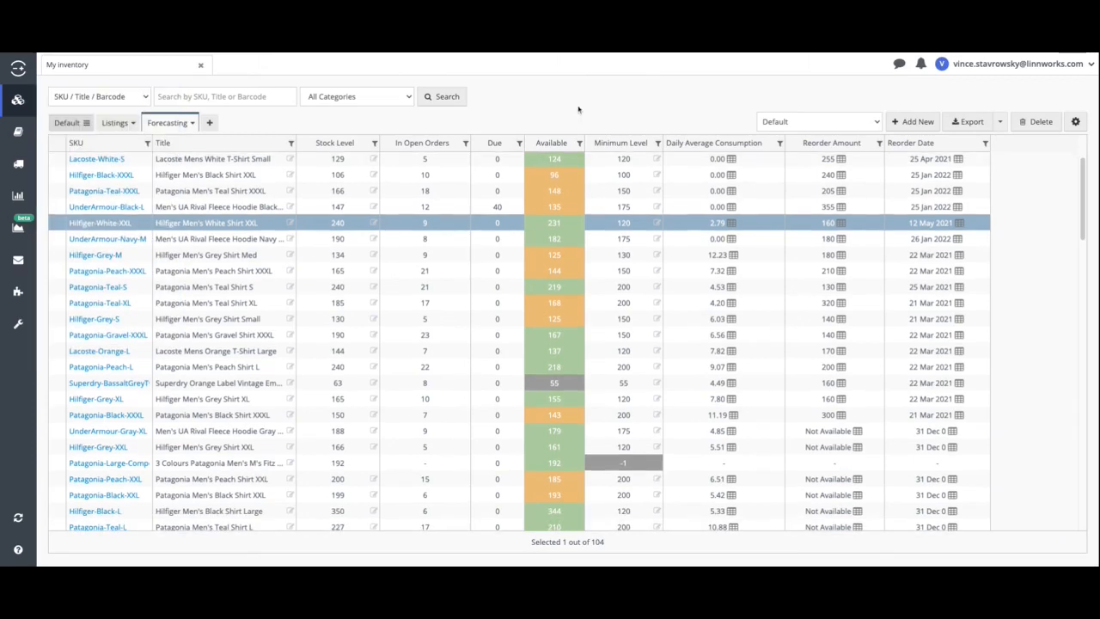